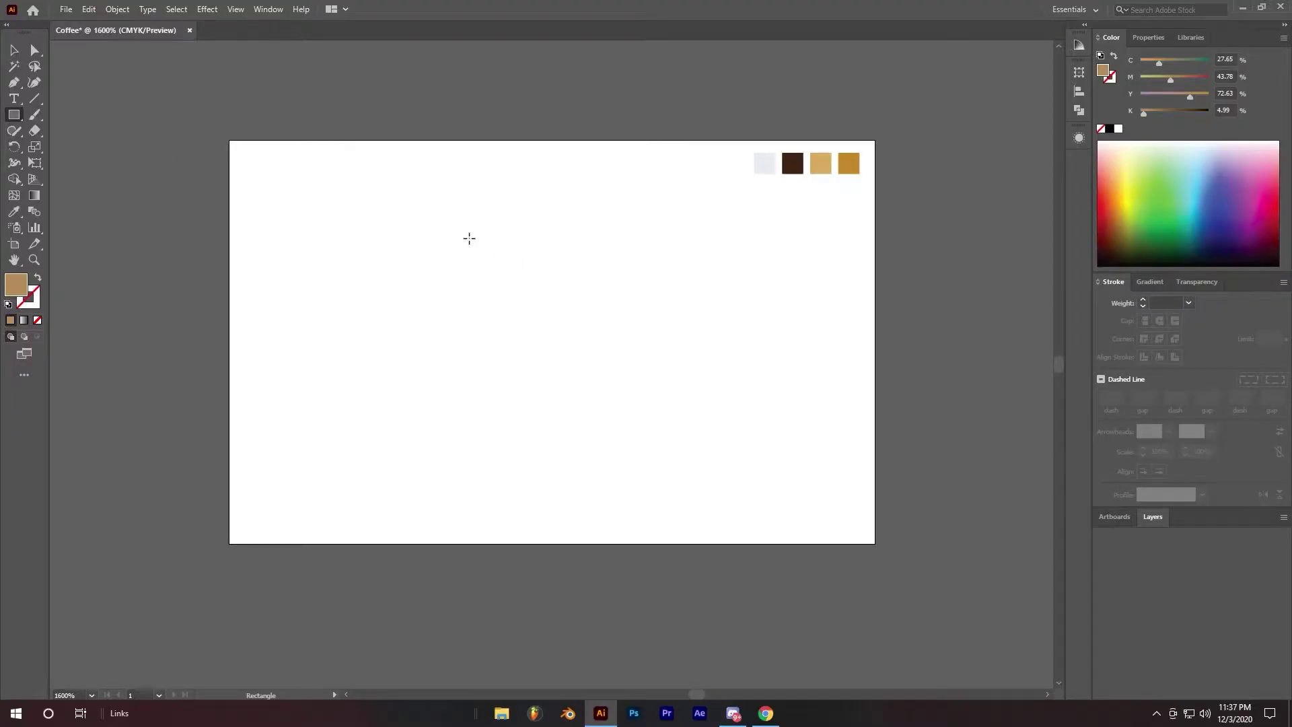
Draw a tall rectangle and move it toward the artboard centre
left_click_drag(469, 238, 588, 438)
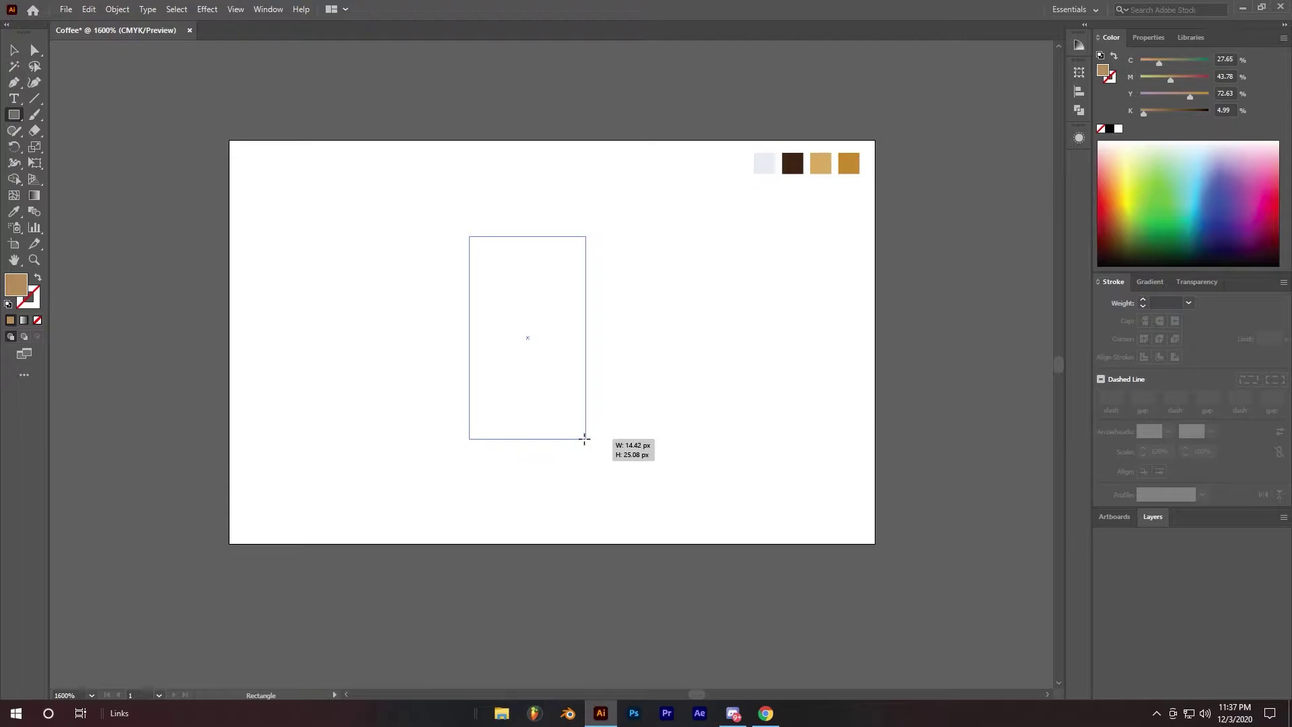
left_click_drag(588, 438, 584, 428)
left_click(13, 51)
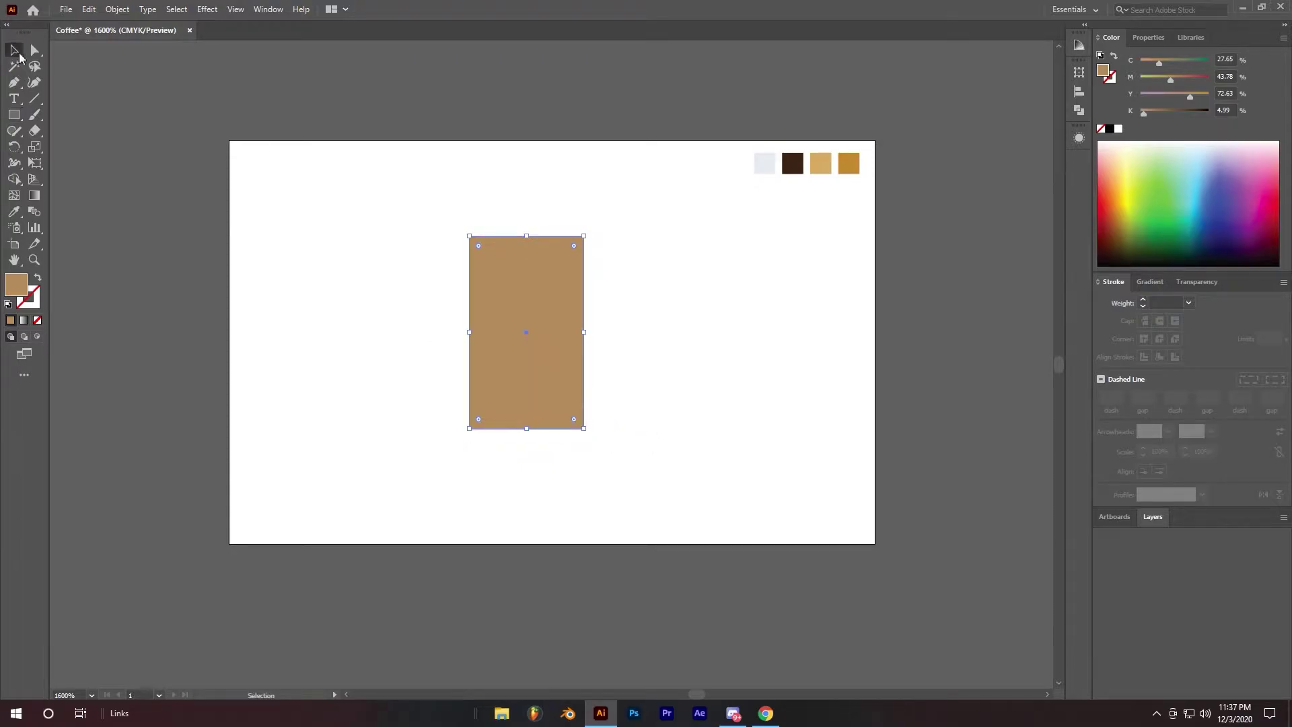
left_click_drag(561, 324, 583, 333)
Fill the rectangle with the pale grey-blue swatch colour using the Eyedropper
key("i")
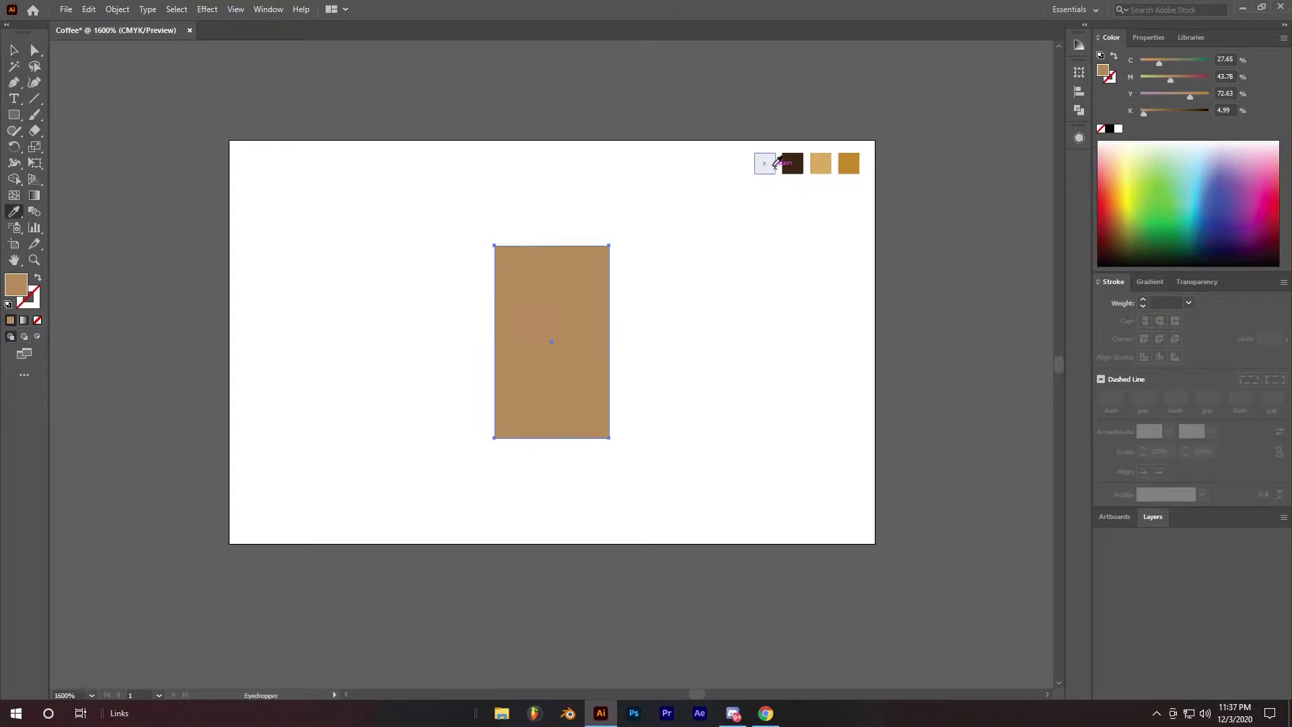
left_click(765, 164)
left_click(13, 50)
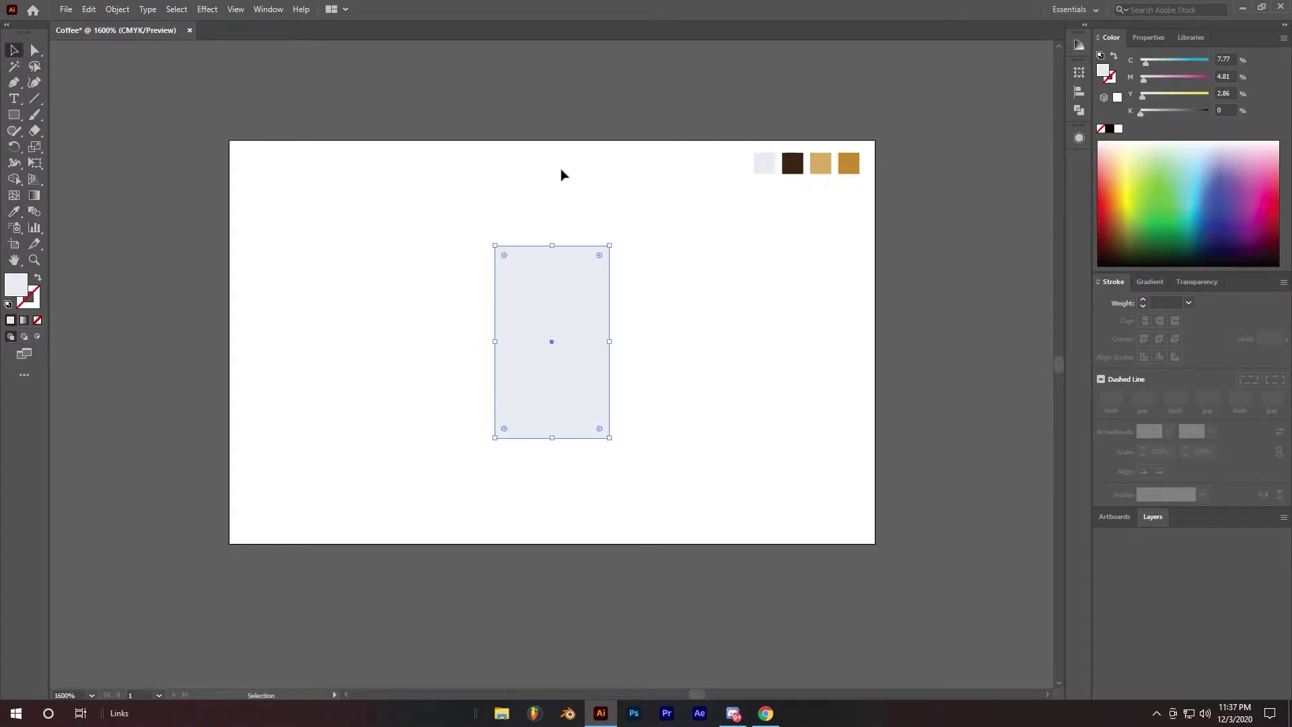
left_click(560, 202)
Zoom in and select only the rectangle's top-left anchor point
scroll(565, 232, "up", 1)
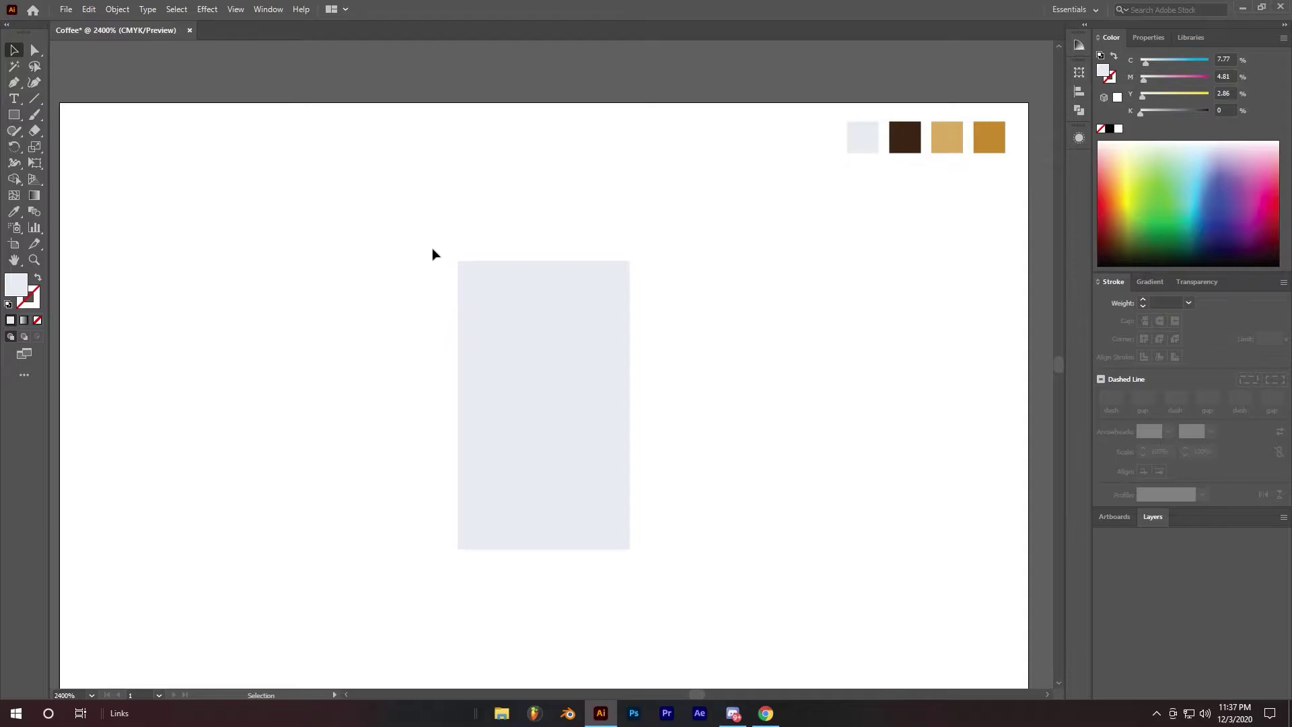
key("a")
left_click_drag(454, 257, 478, 269)
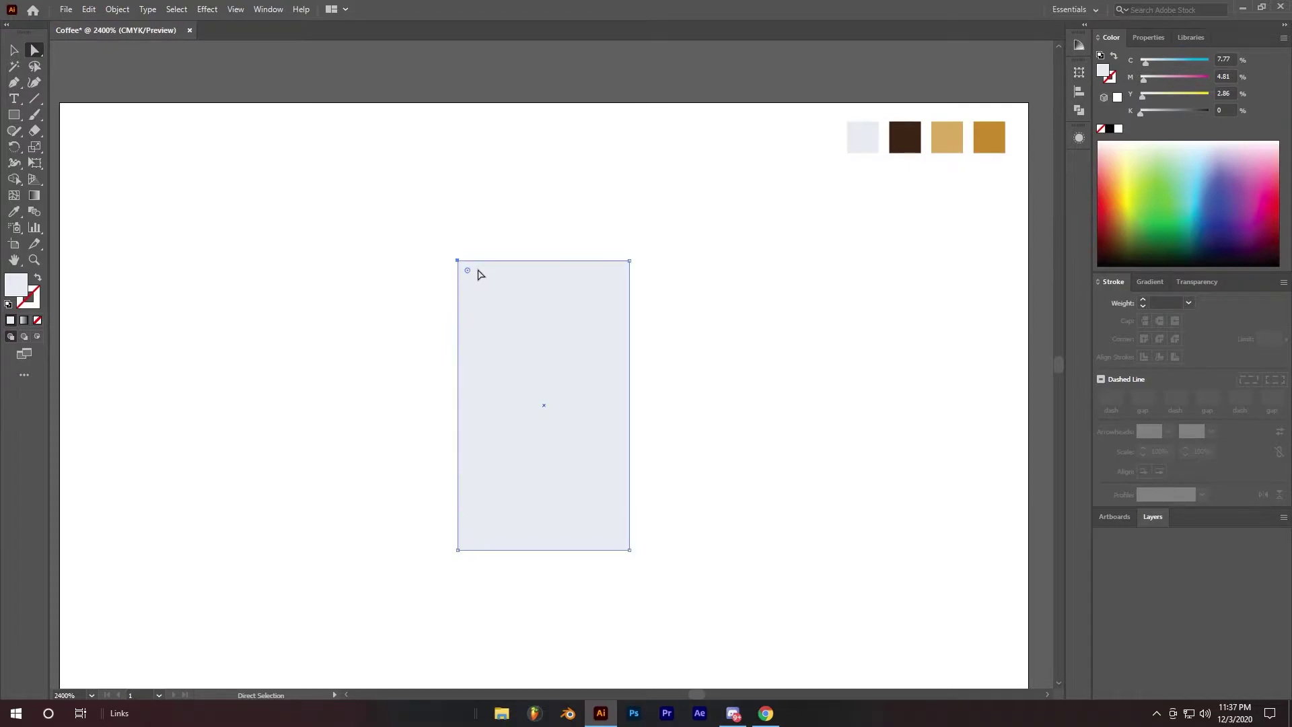
Push both top corners outward to taper the shape, then nudge it down
key("Left")
key("Left")
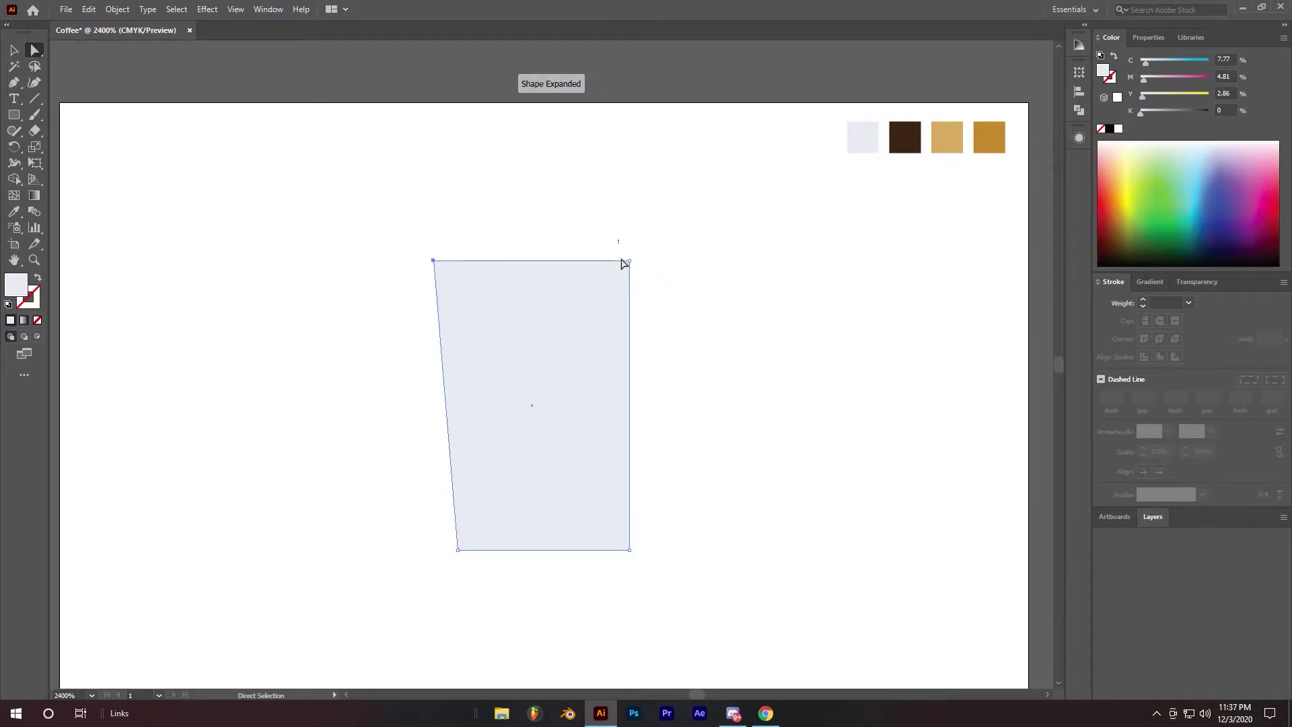
left_click_drag(623, 263, 642, 282)
key("Right")
key("Right")
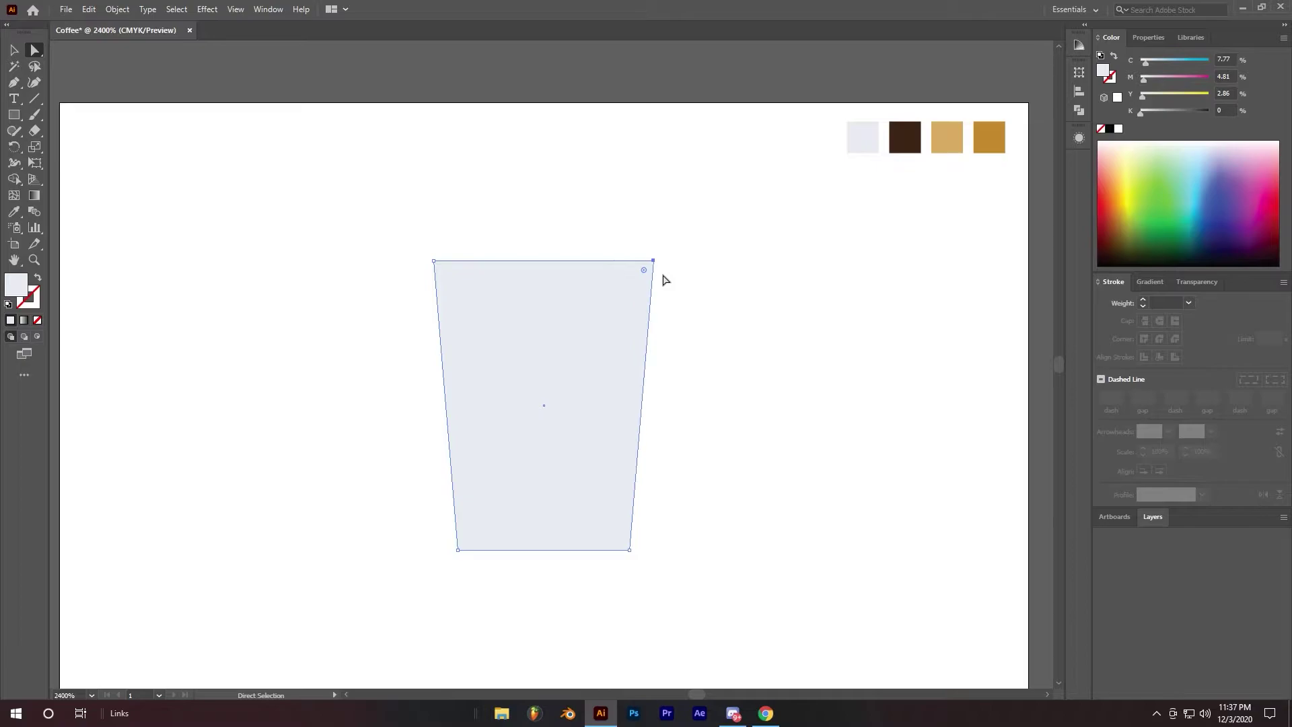
left_click(725, 382)
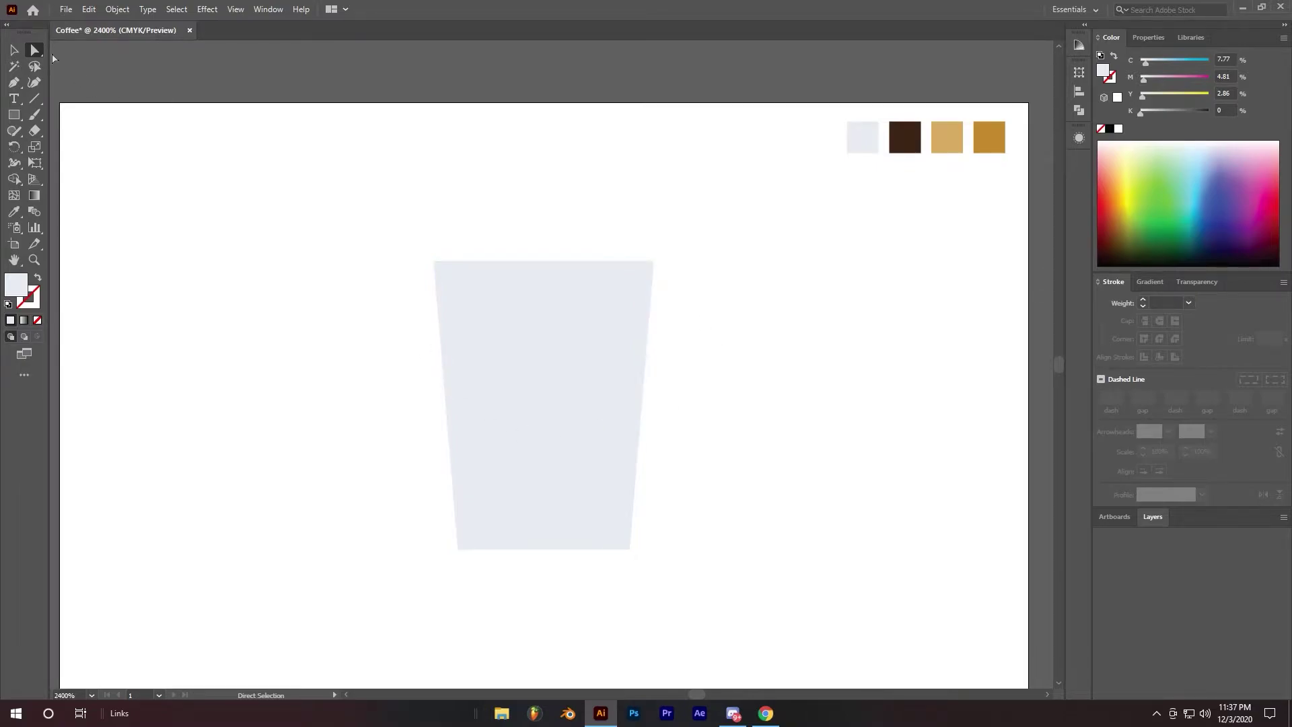
key("v")
left_click(519, 407)
key("Down")
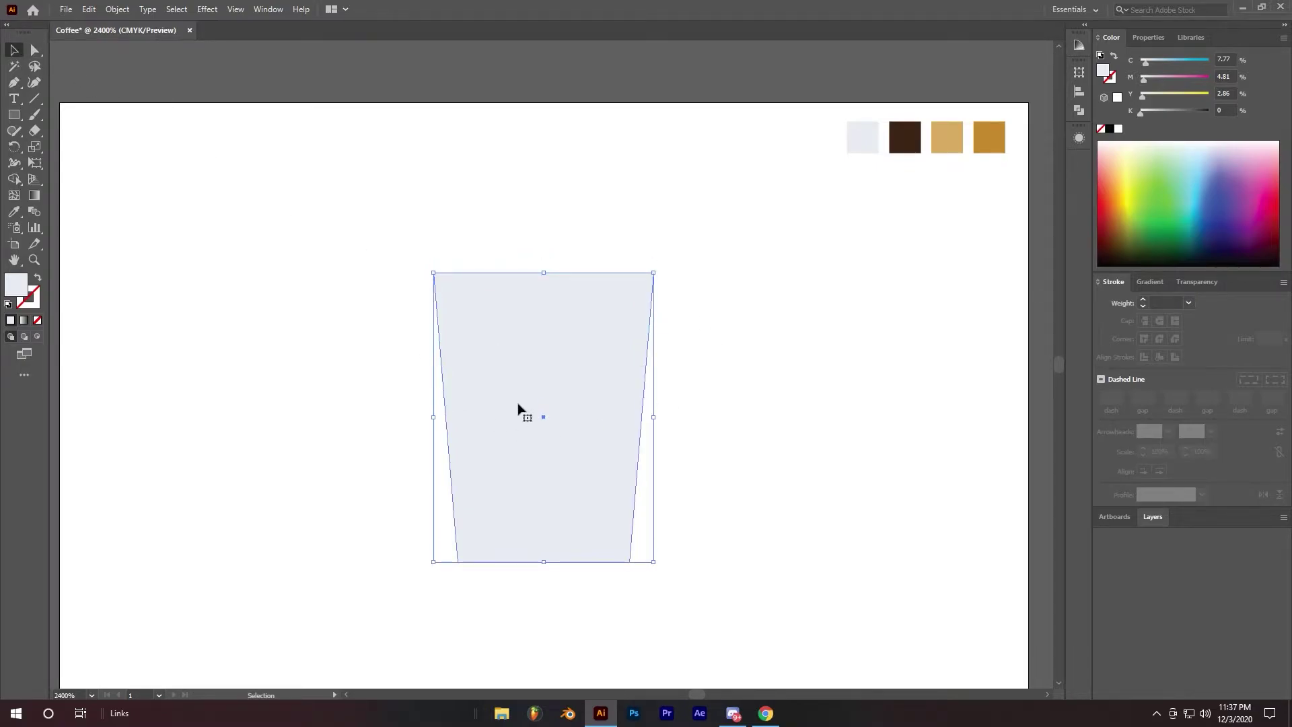
key("Down")
left_click(867, 278)
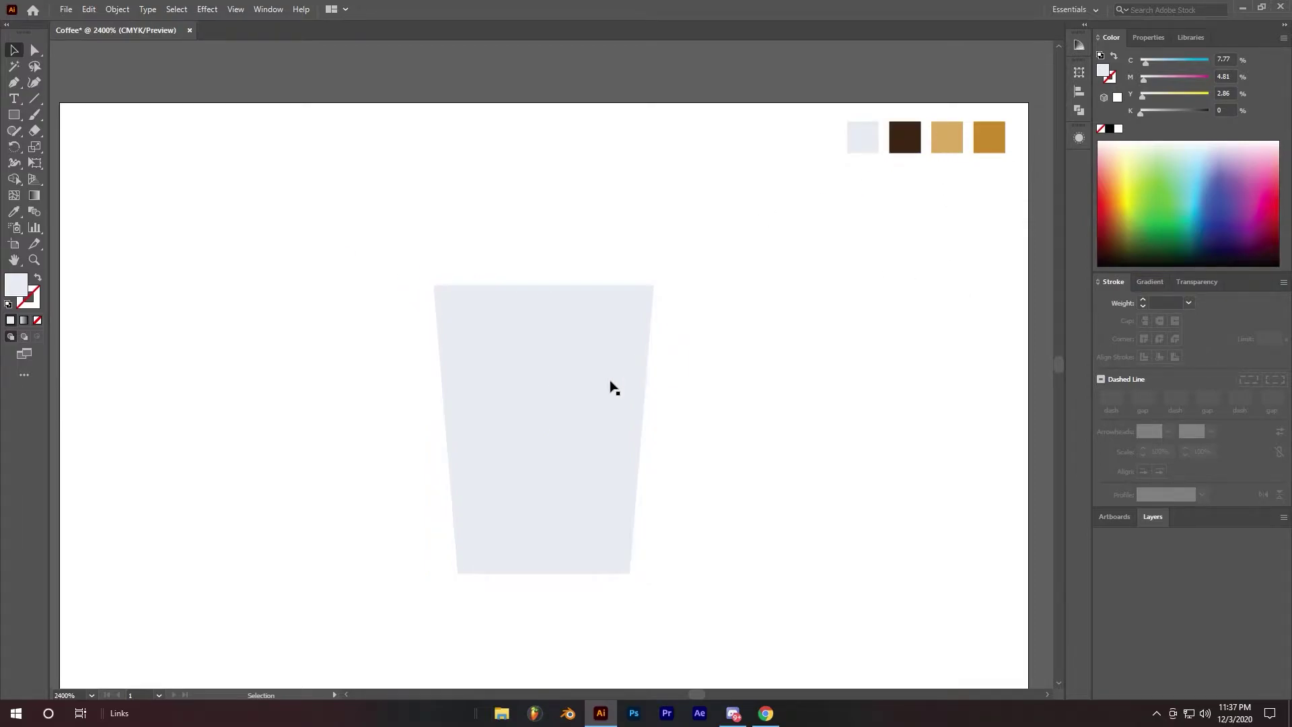
Round the cup body's two bottom corners with the live-corner widget
left_click(491, 548)
key("a")
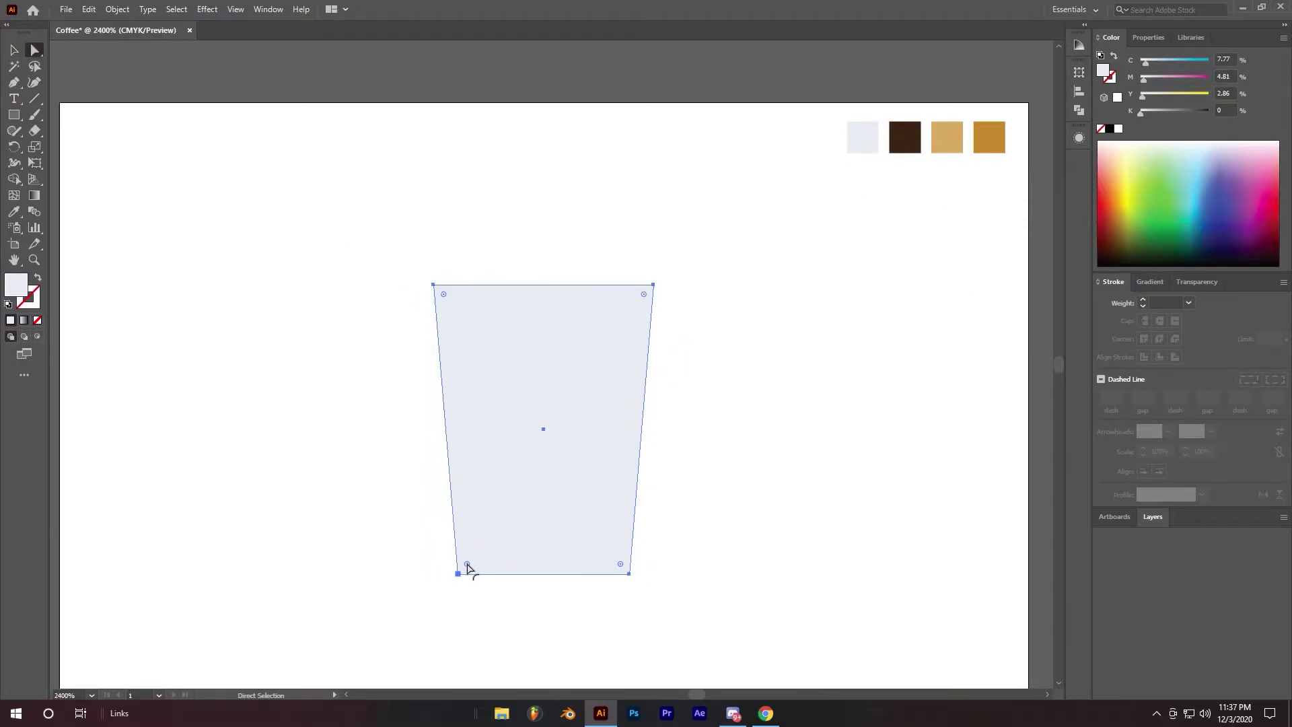
left_click_drag(467, 564, 454, 601)
left_click(458, 573)
left_click(629, 573, "shift")
left_click_drag(621, 569, 618, 532)
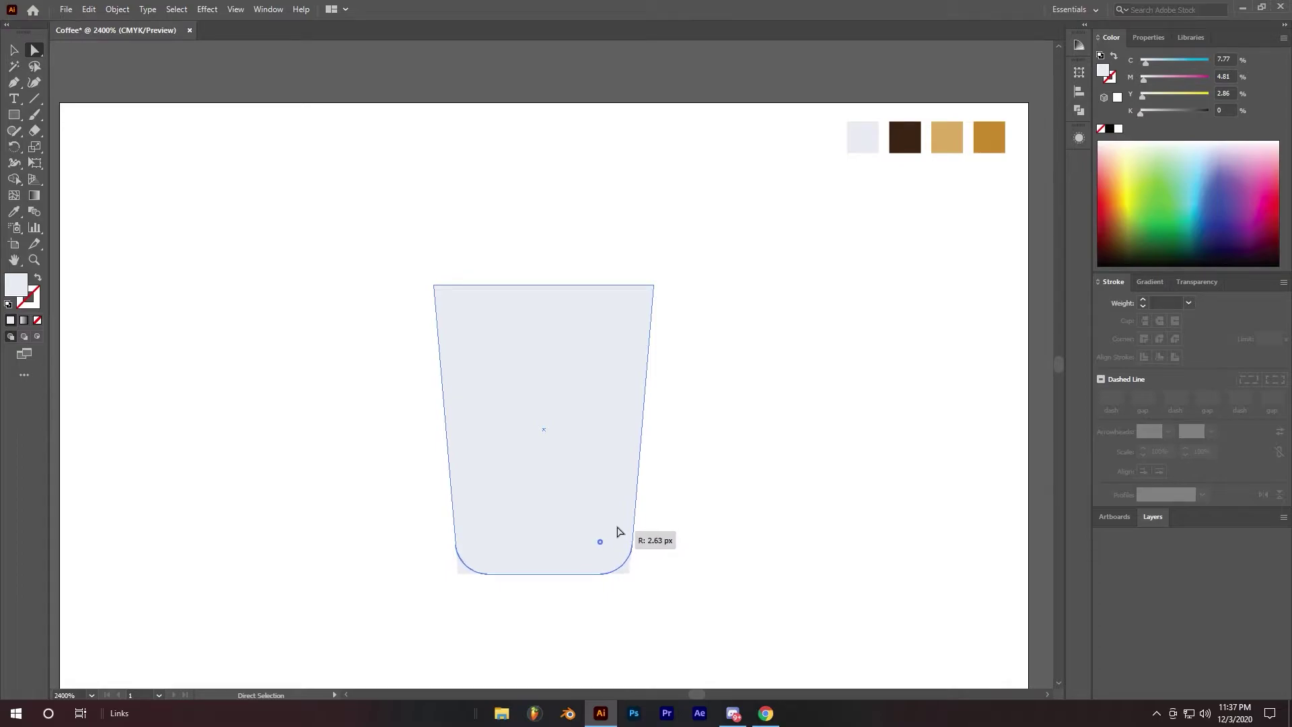
left_click(770, 449)
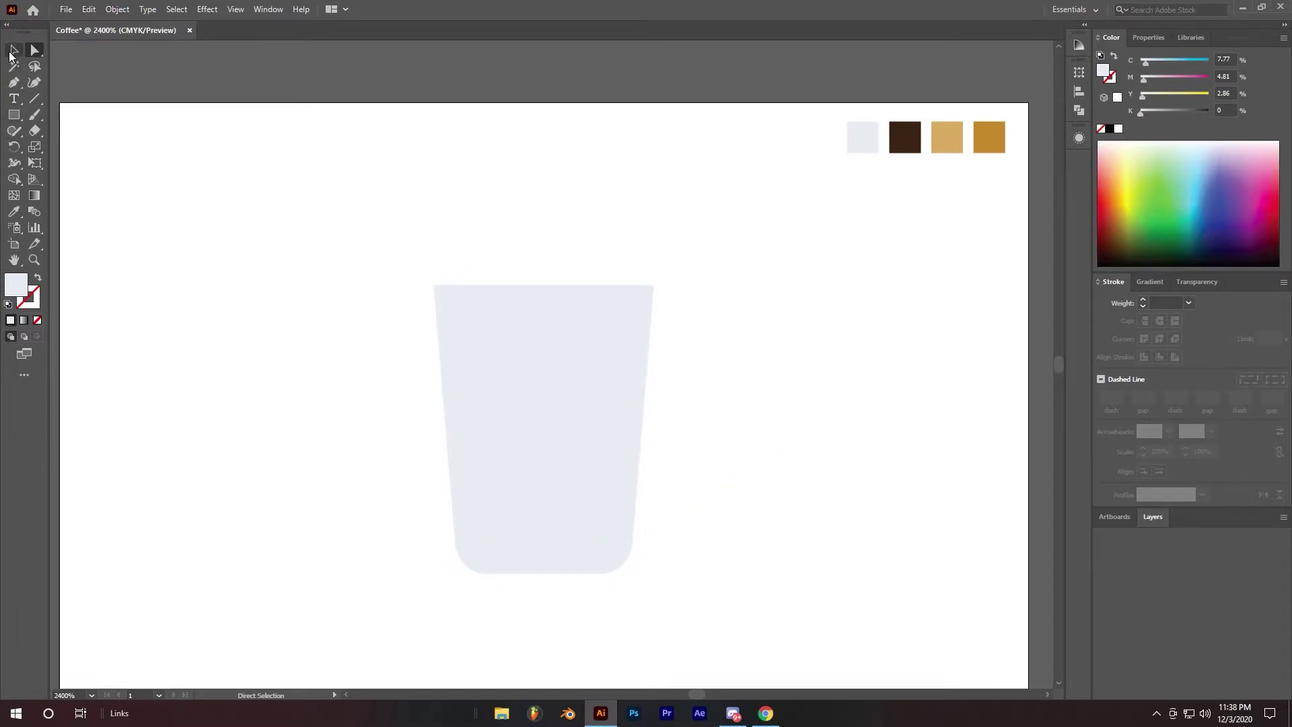
left_click(11, 51)
left_click(13, 115)
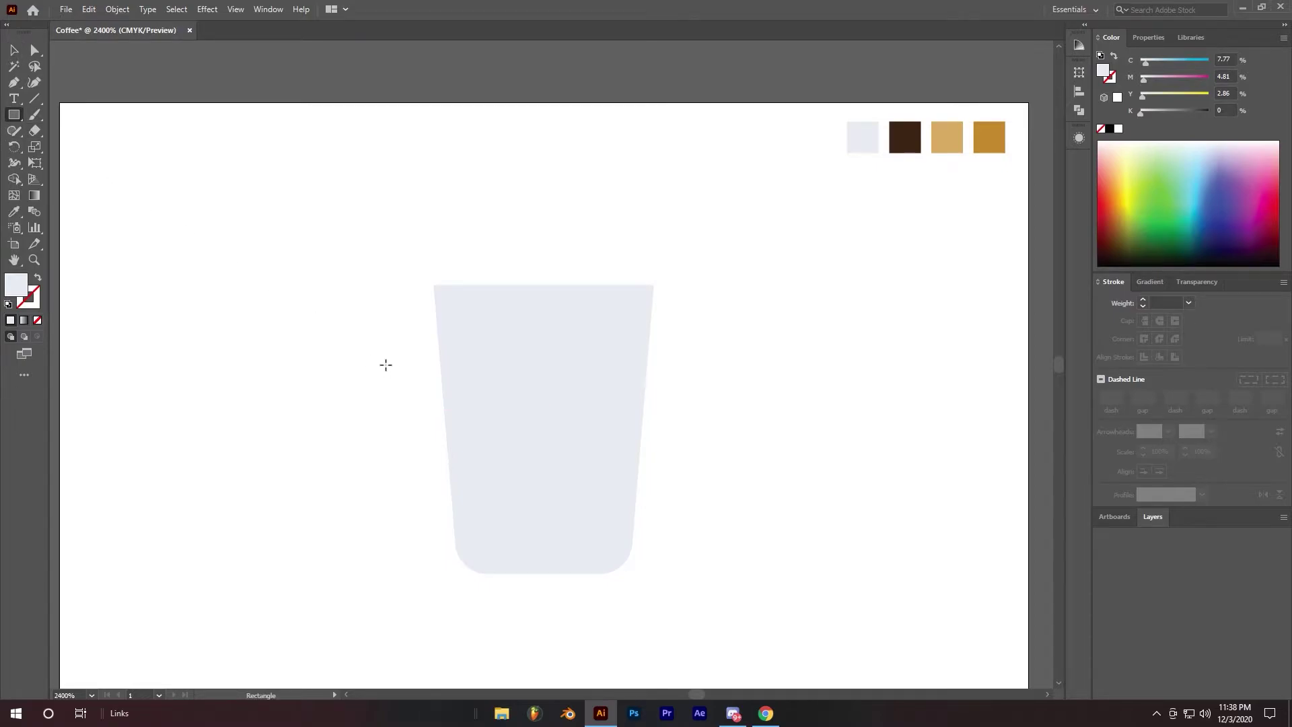
Draw a wide rectangle across the cup's middle filled with the tan swatch
left_click_drag(385, 364, 693, 473)
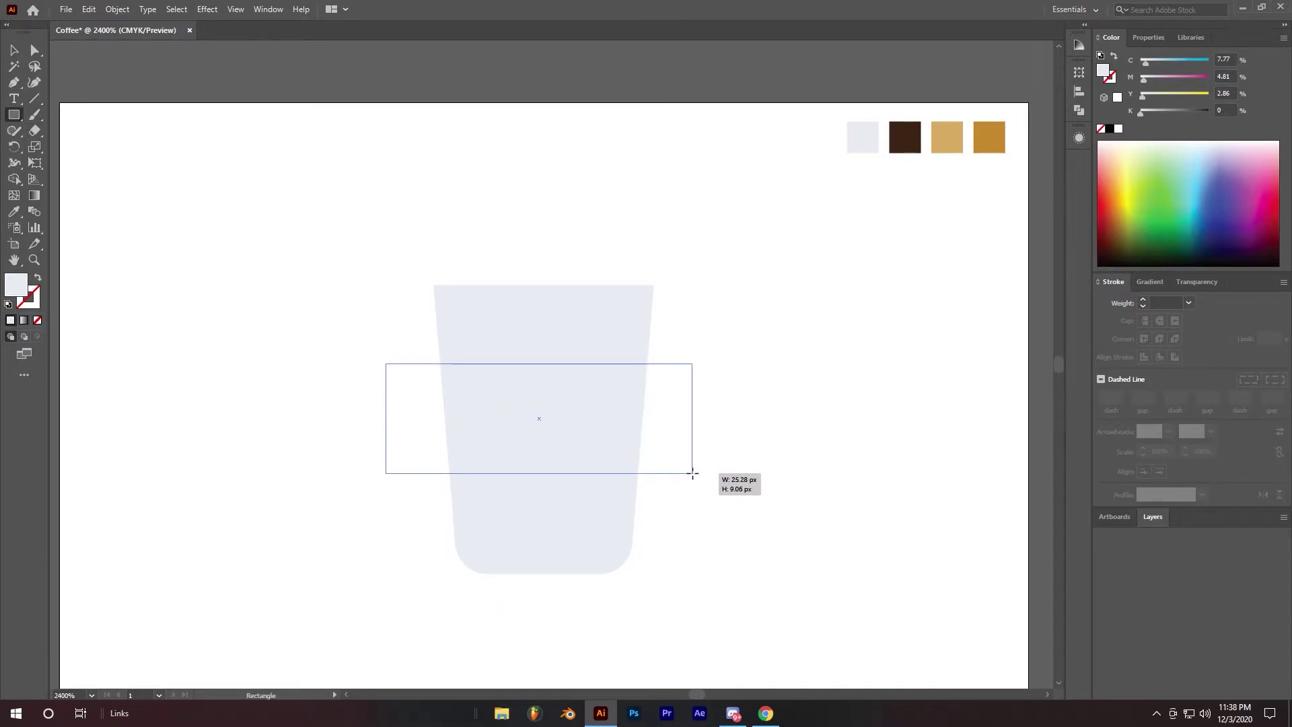
left_click(14, 50)
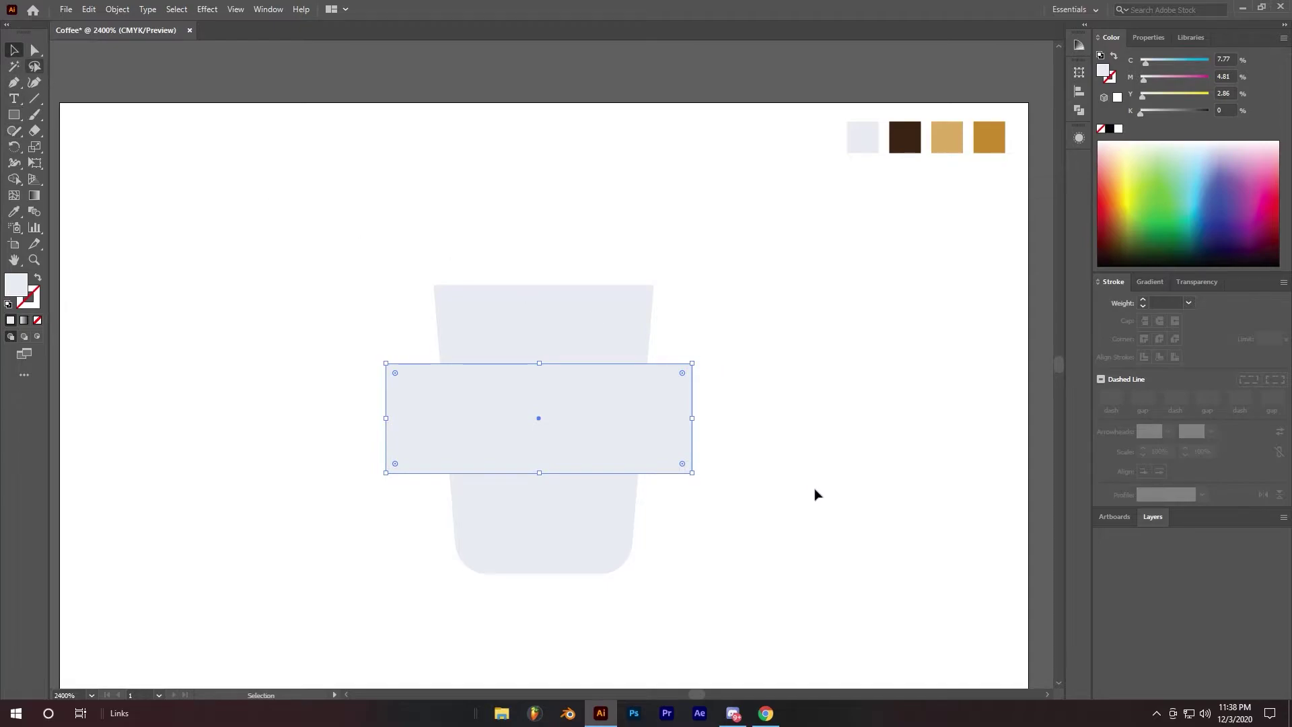
key("i")
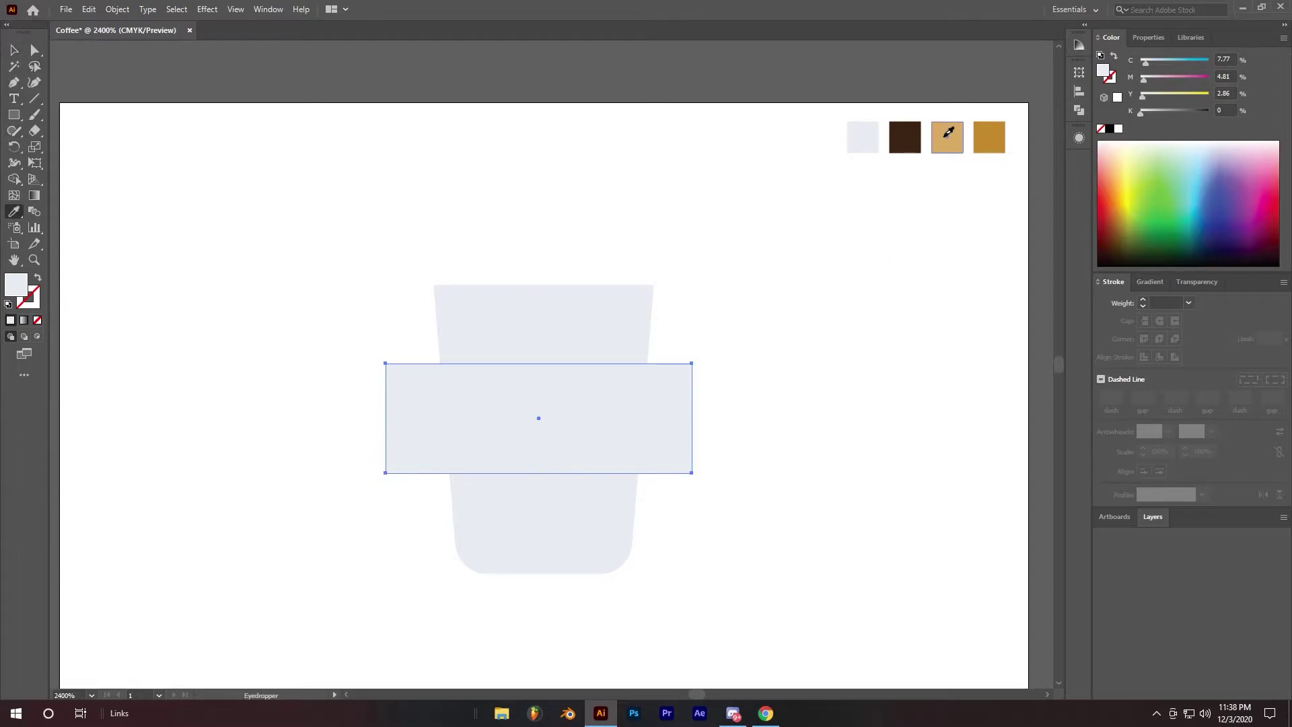
left_click(948, 132)
left_click(13, 50)
Trim the band's overhanging left and right pieces with the Shape Builder
mouse_move(801, 539)
left_mouse_down()
mouse_move(545, 444)
mouse_move(491, 400)
left_mouse_up()
key("shift+m")
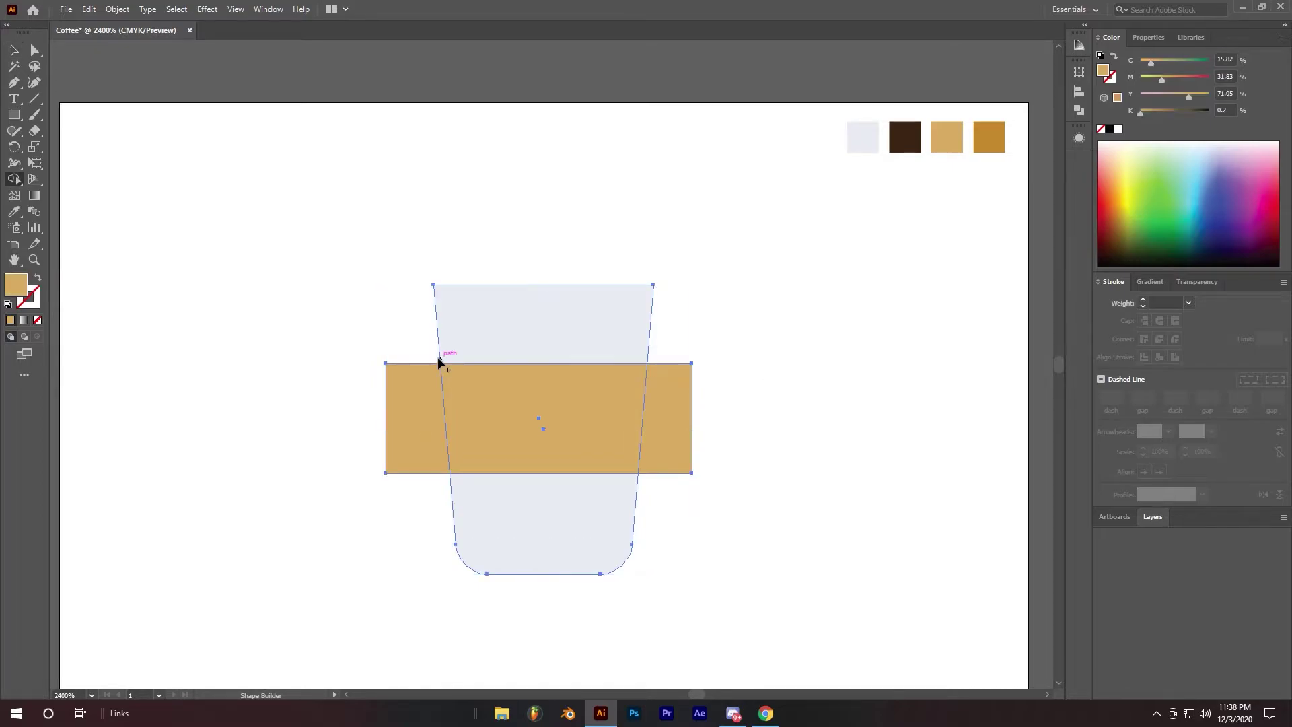
left_click(659, 437, "alt")
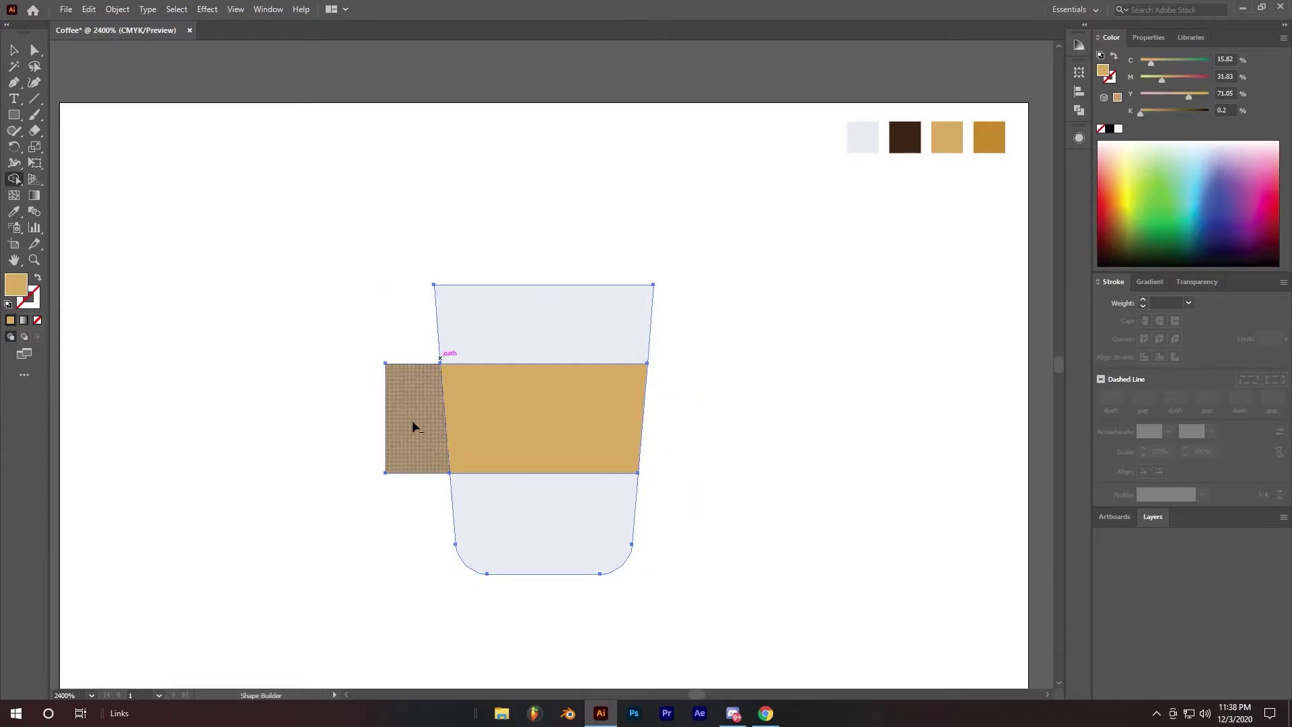
left_click(412, 427, "alt")
left_click(20, 53)
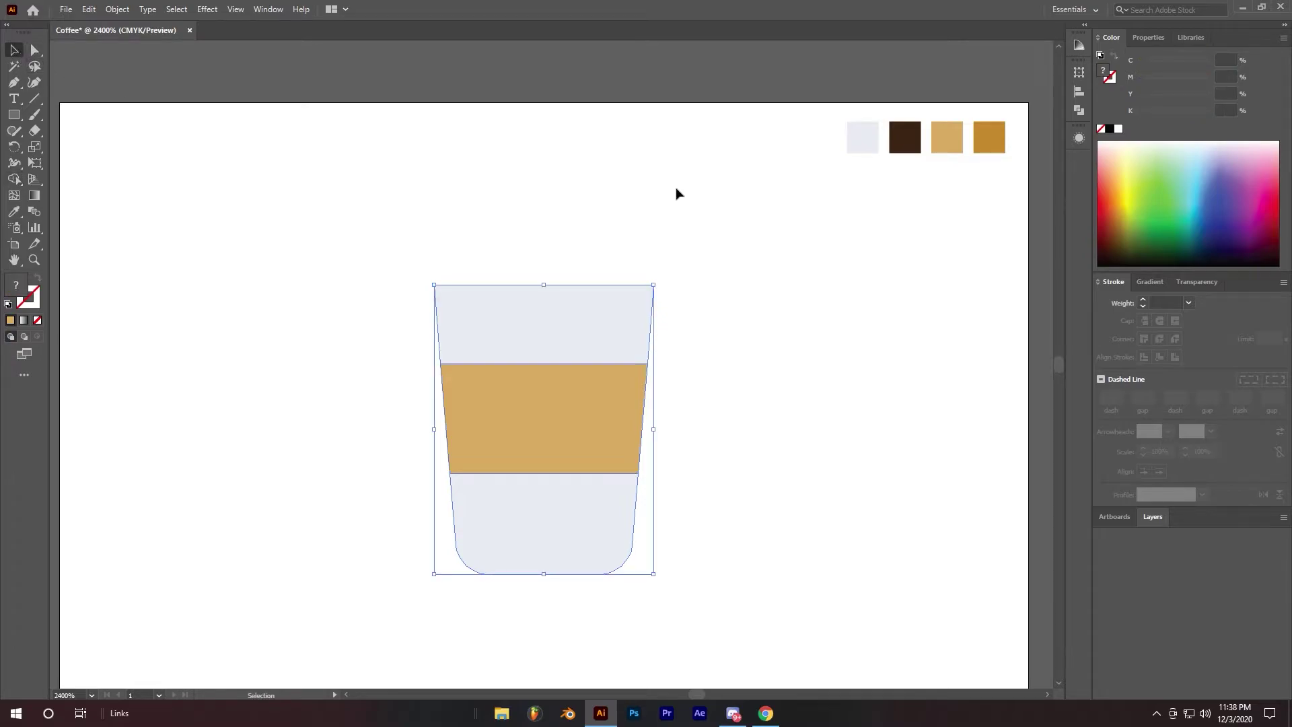
left_click(745, 191)
Draw a thin bar along the cup's top edge filled with the dark brown swatch
left_click(13, 114)
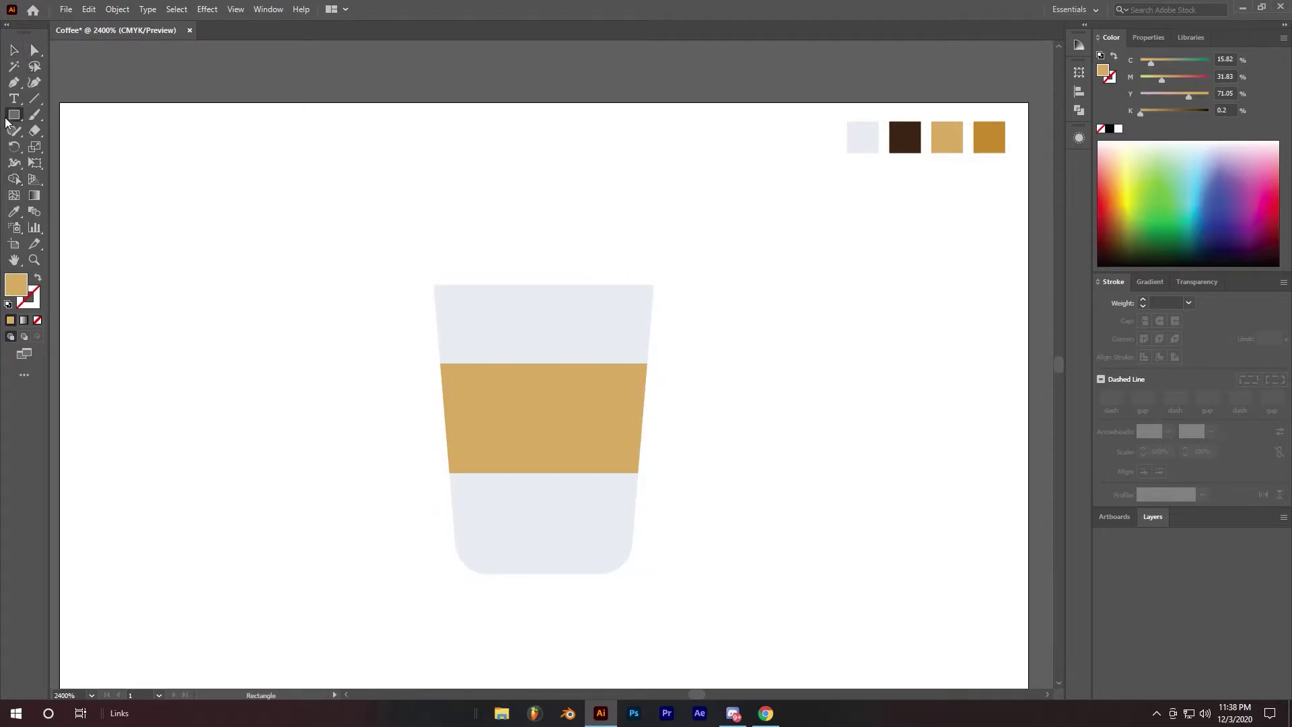
left_click_drag(434, 267, 653, 285)
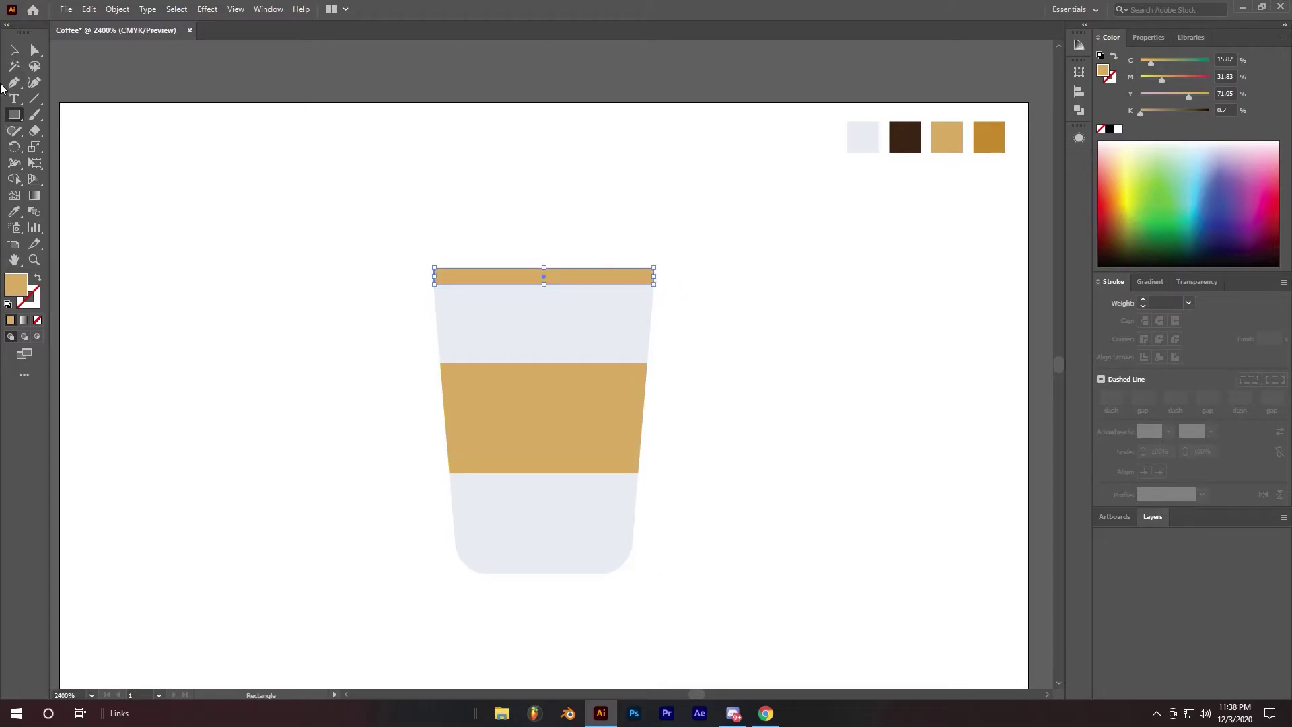
key("v")
key("i")
left_click(909, 134)
left_click(14, 50)
left_click(708, 267)
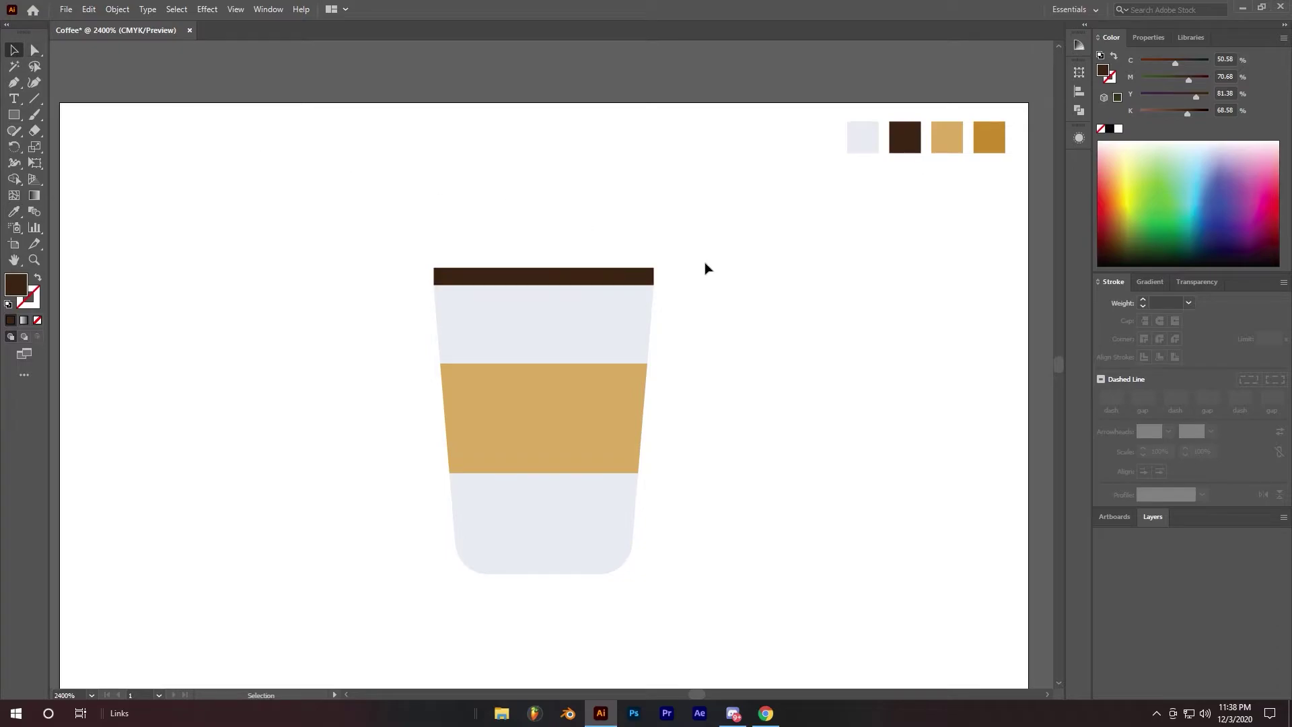
Extend the brown bar's left and right ends past the cup rim
scroll(696, 263, "up", 1)
scroll(700, 262, "up", 1)
left_click(598, 301)
key("a")
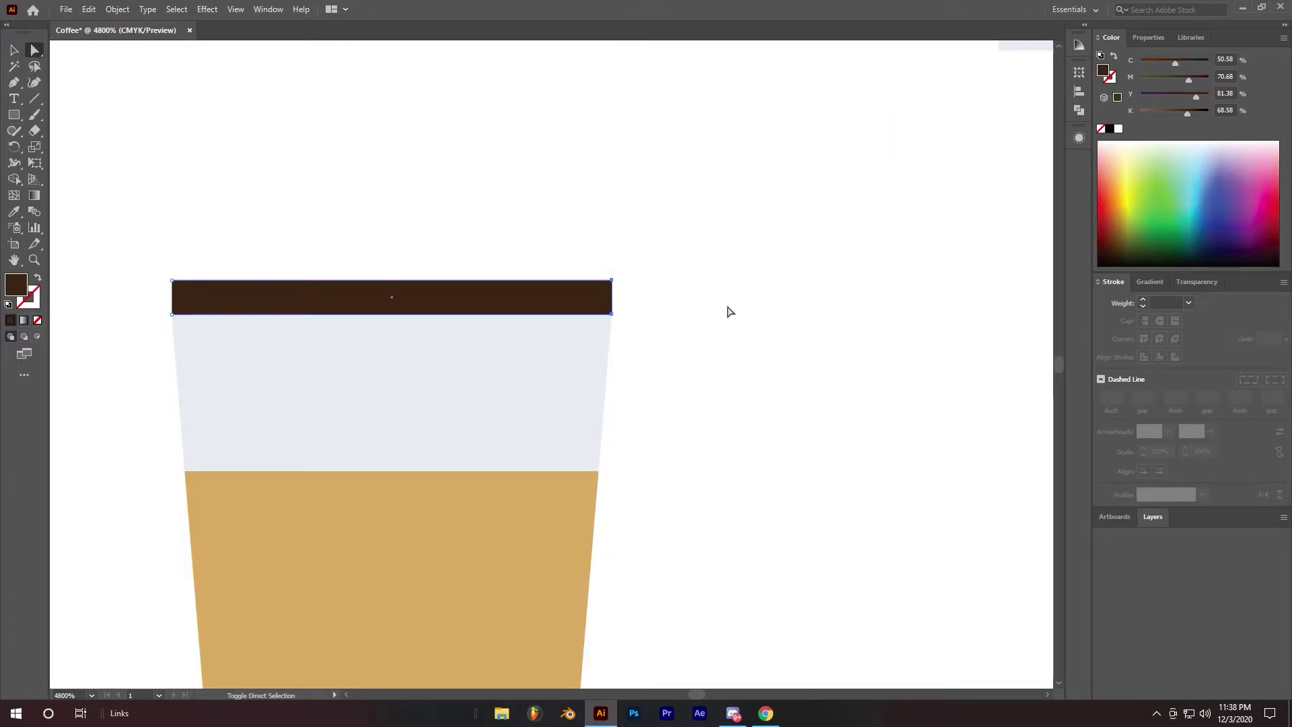
key("Right")
key("Right")
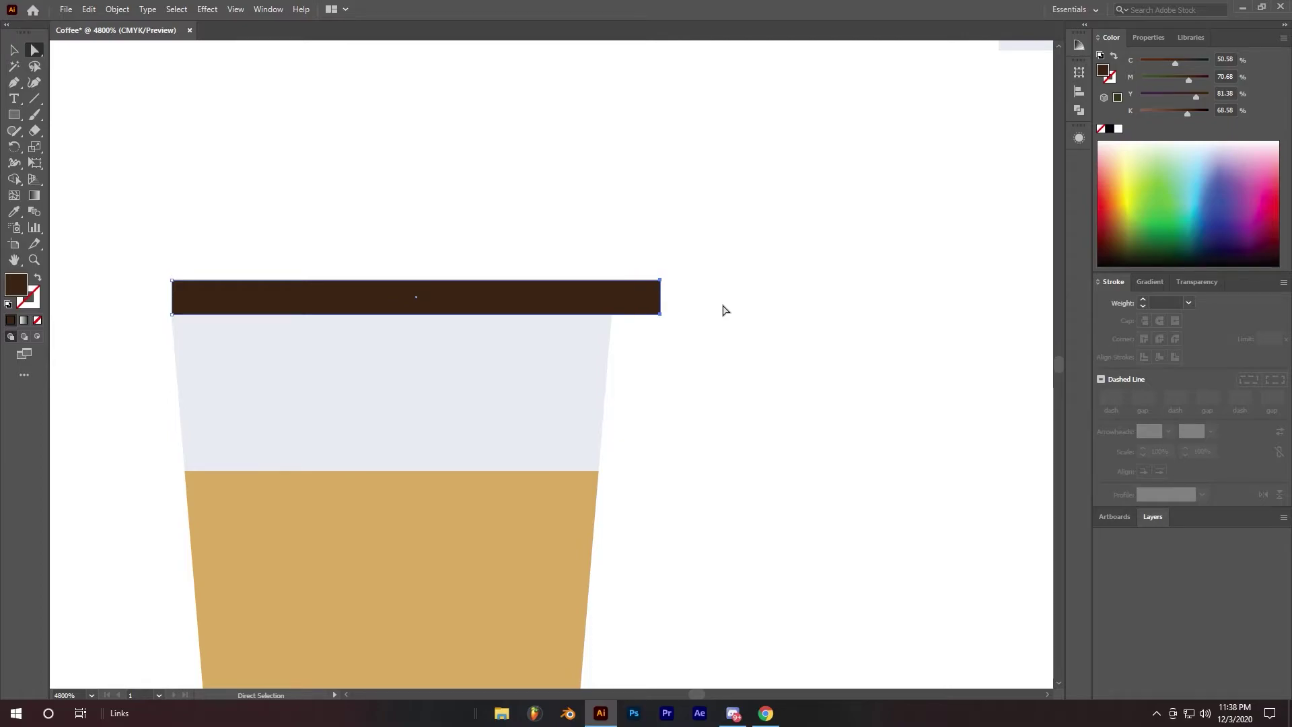
left_click(172, 281)
key("Left")
key("Left")
left_click(434, 162)
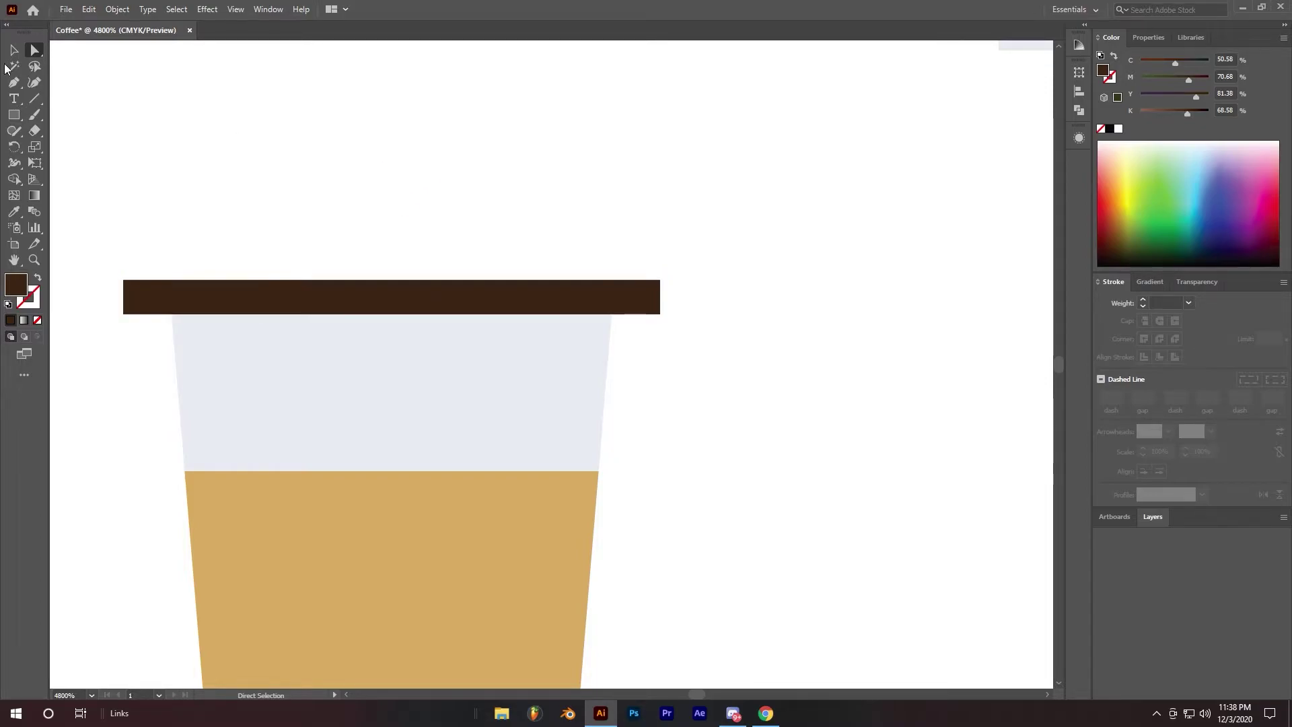
key("v")
scroll(434, 156, "down", 1)
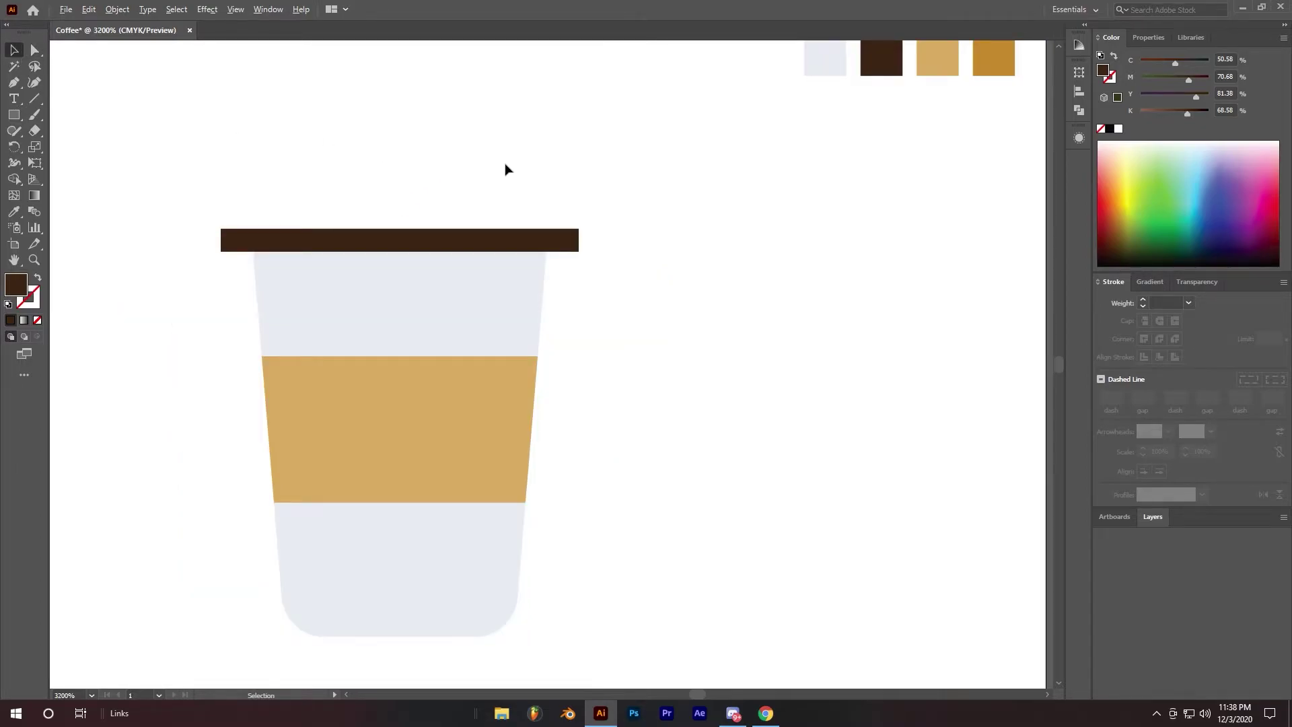
scroll(506, 169, "down", 1)
left_click_drag(586, 153, 695, 240)
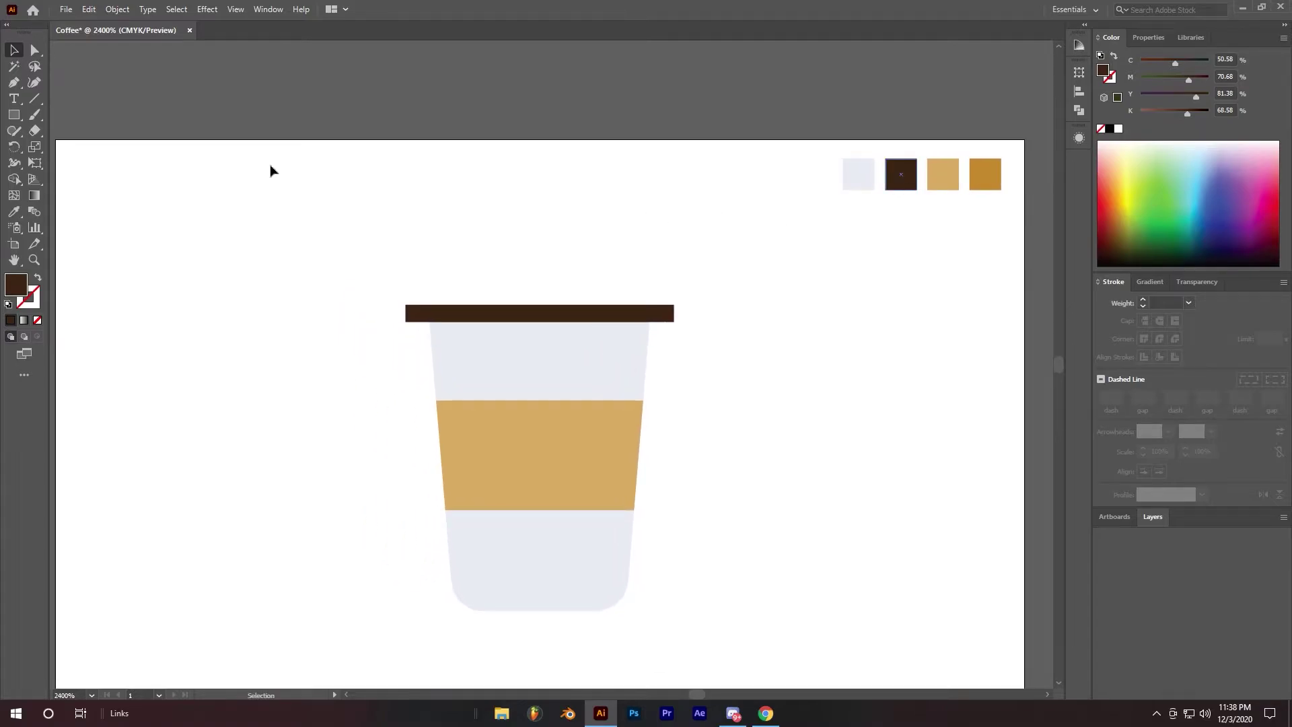
Draw a new rectangle above the lid bar and stretch it taller
key("m")
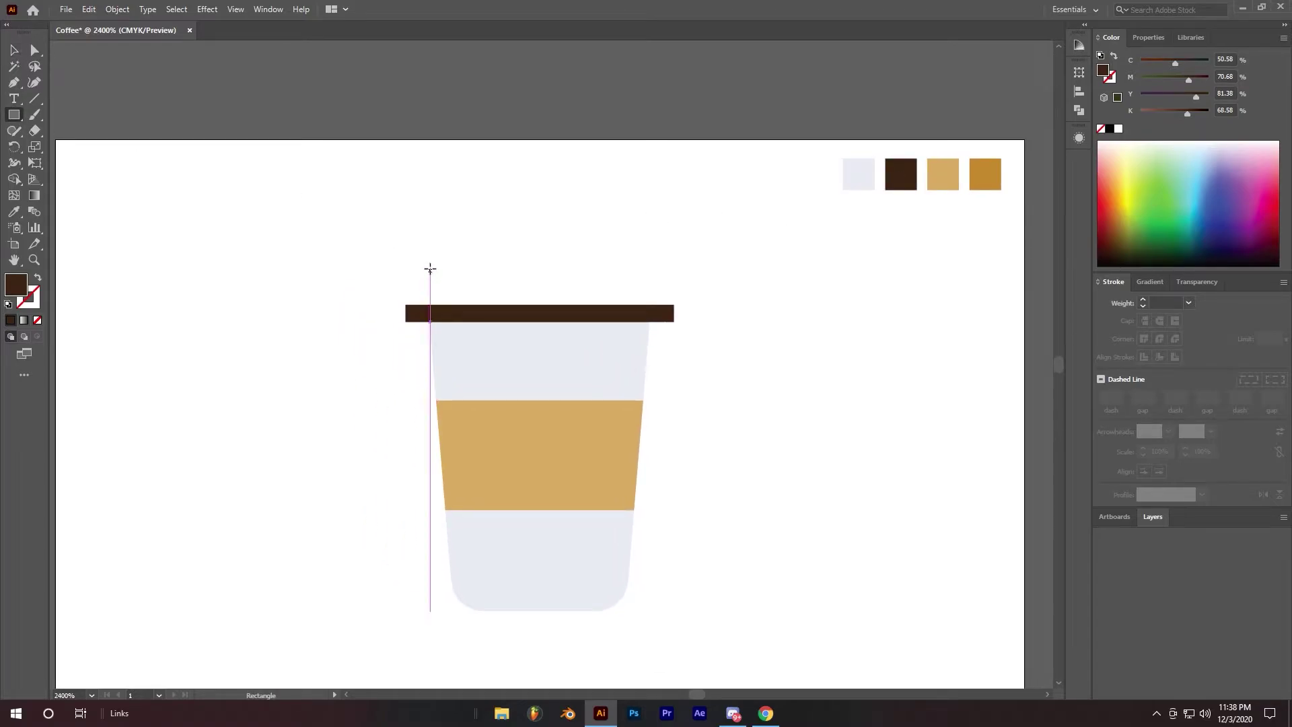
left_click_drag(429, 254, 649, 304)
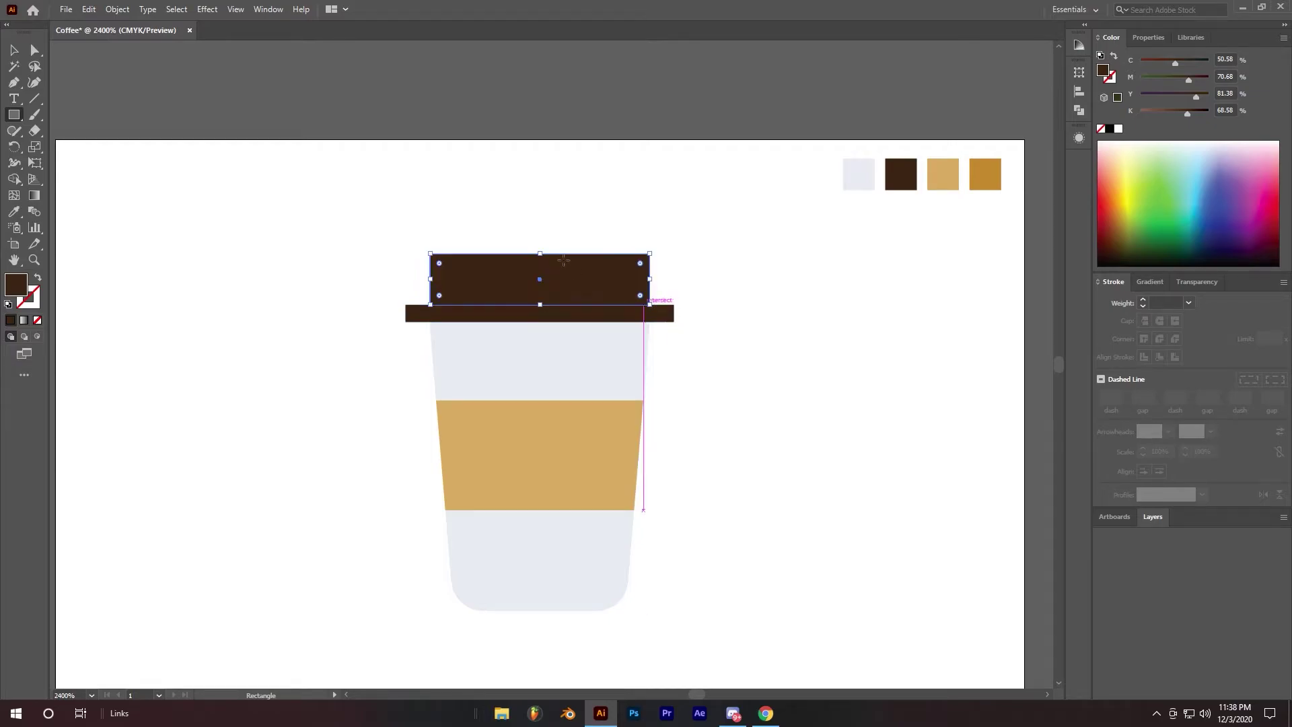
left_click_drag(539, 255, 540, 248)
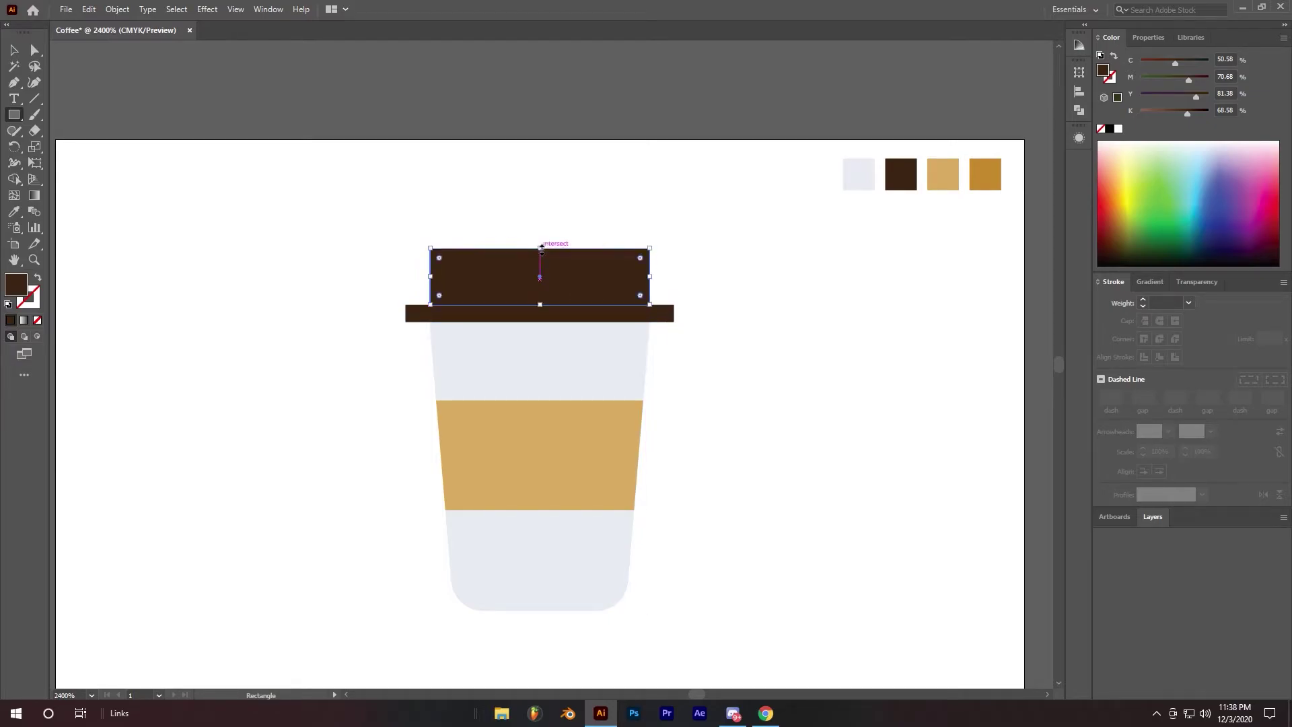
key("v")
left_click(529, 201)
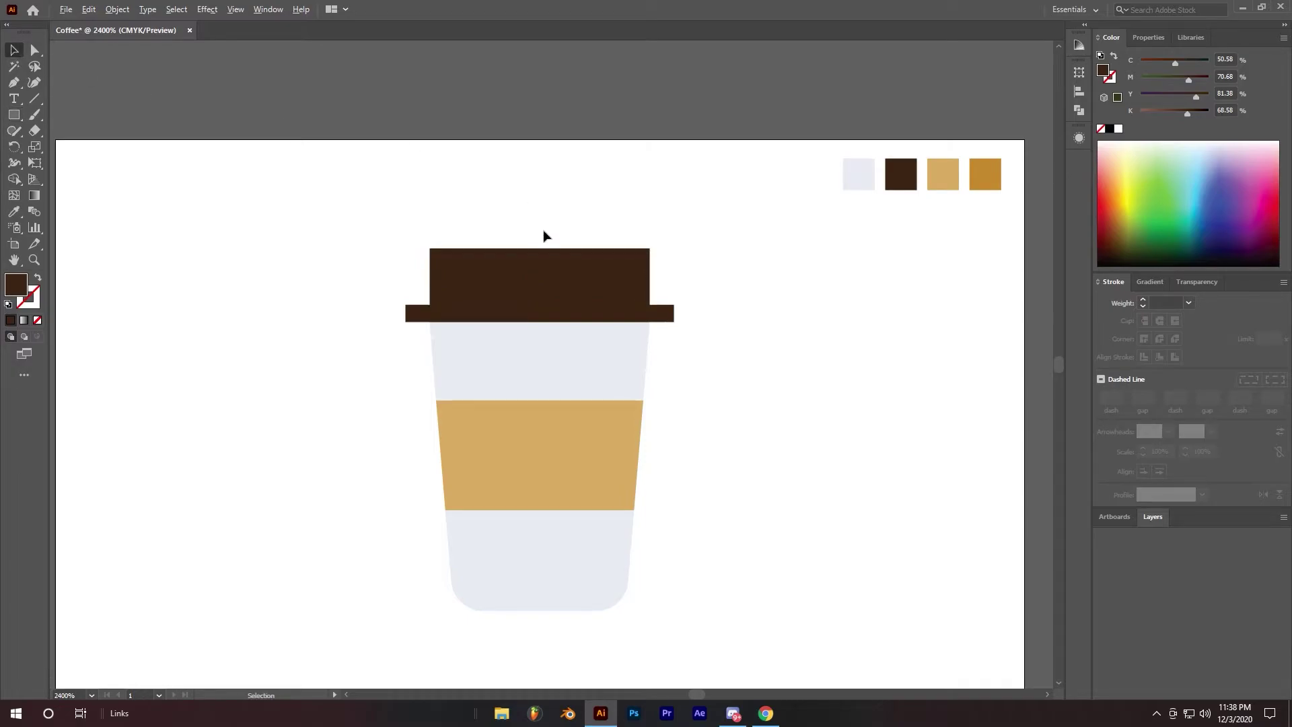
scroll(544, 236, "up", 1)
Nudge the lid rectangle's top corners inward to form a tapered trapezoid
key("a")
left_click(465, 266)
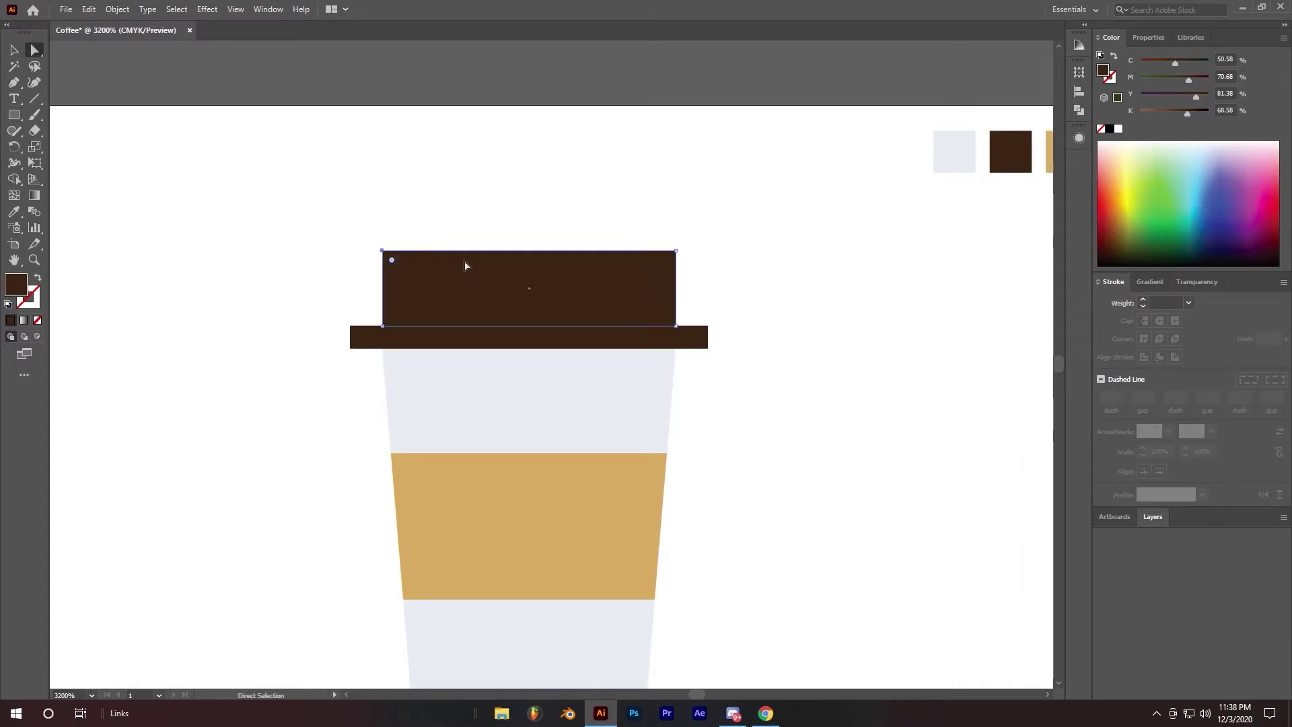
key("Right")
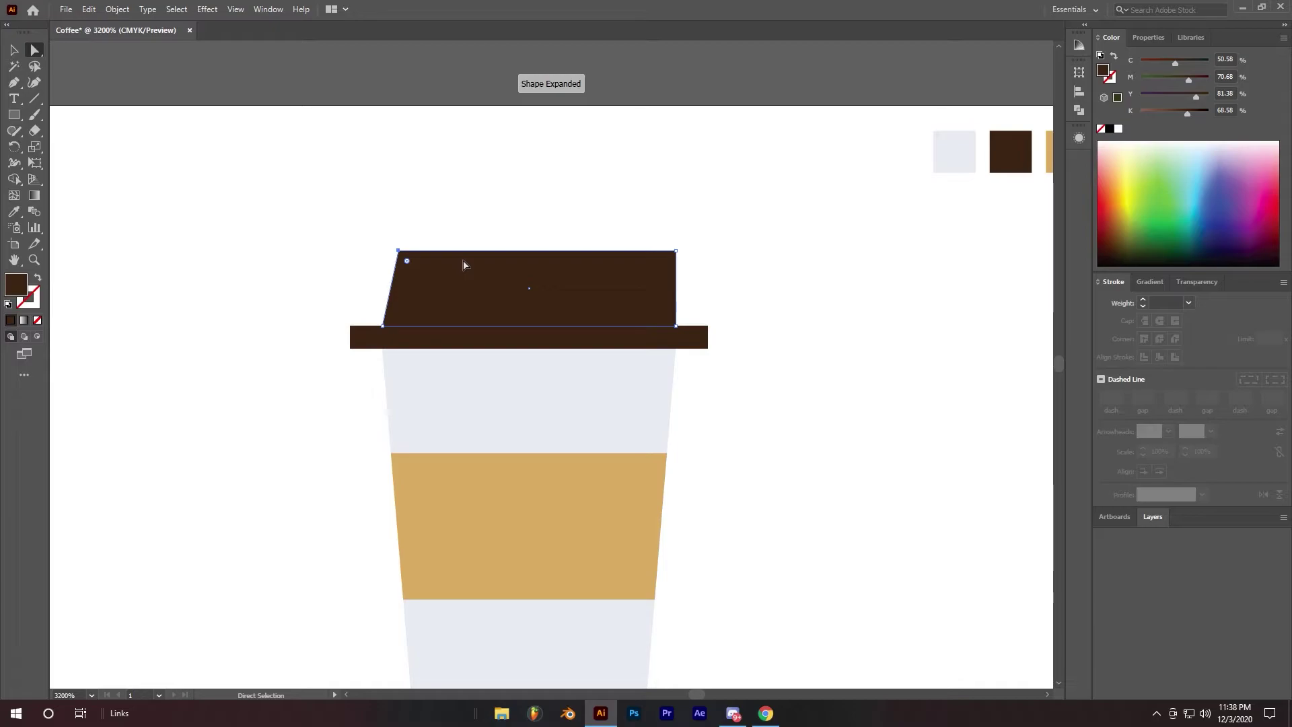
key("Right")
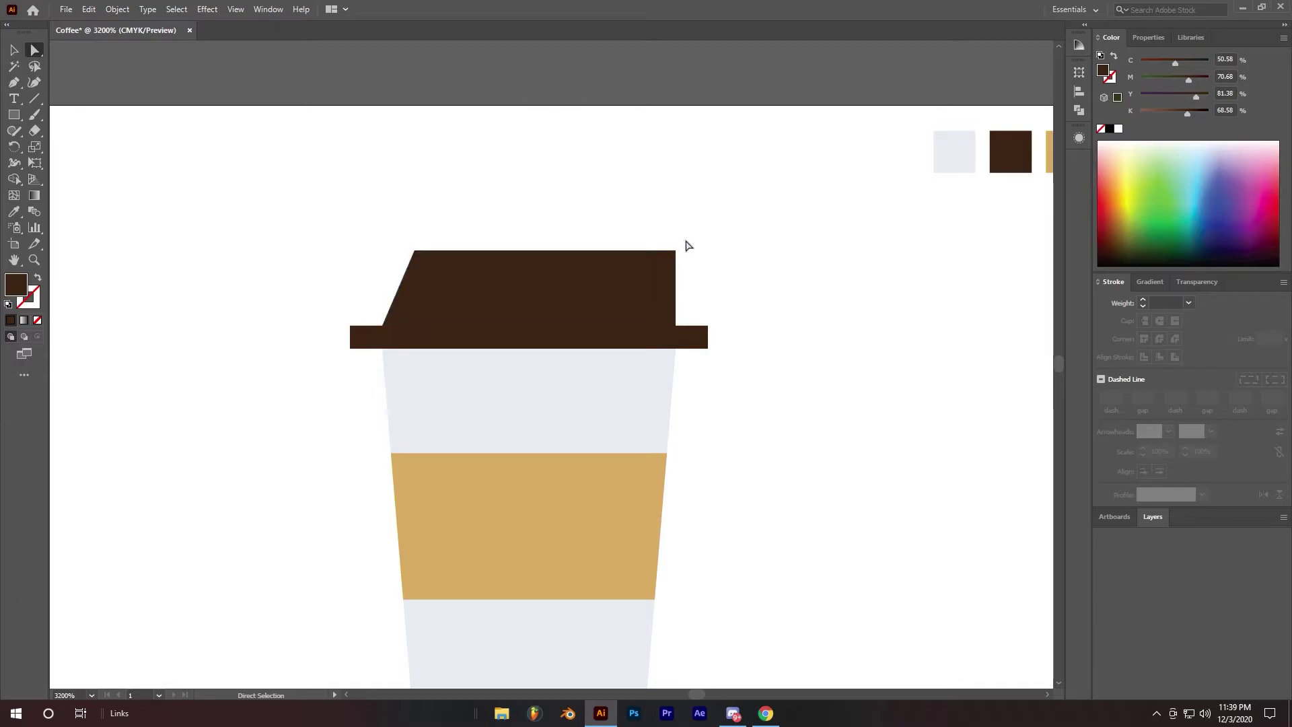
left_click_drag(717, 273, 666, 230)
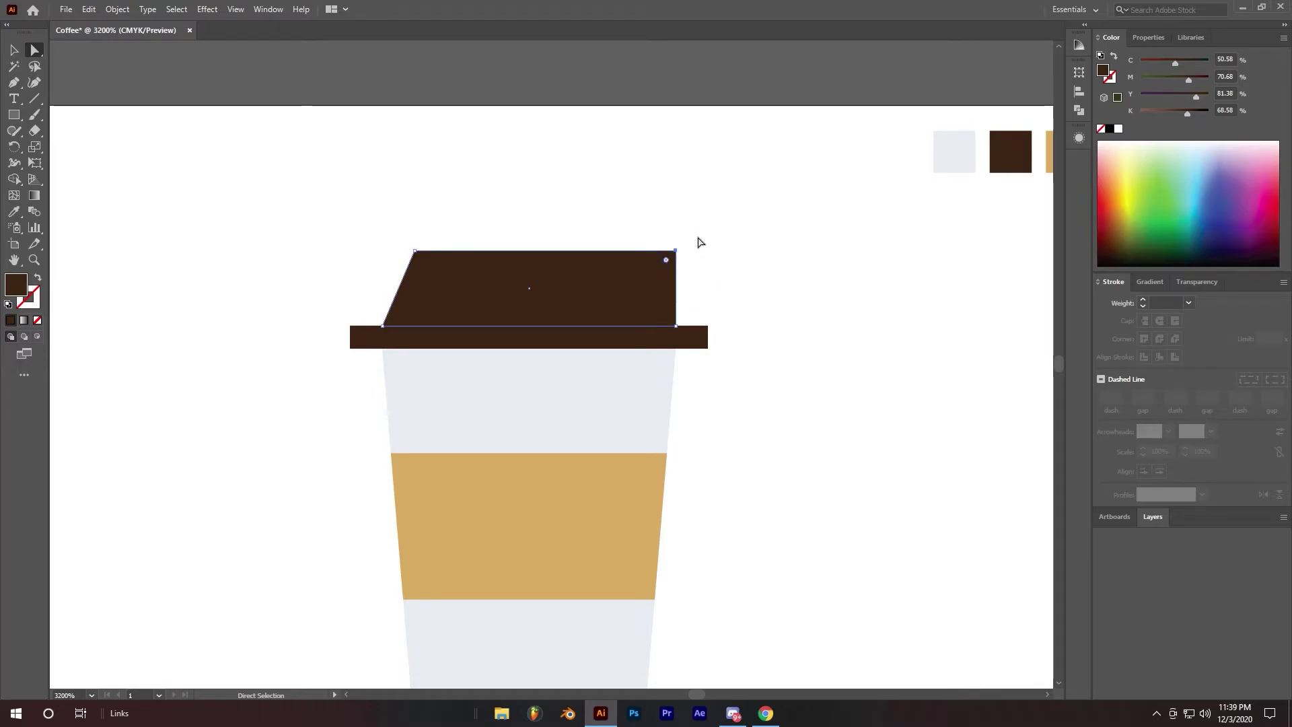
key("Left")
key("Left")
Round off the lid top's two upper corners
left_click(671, 227)
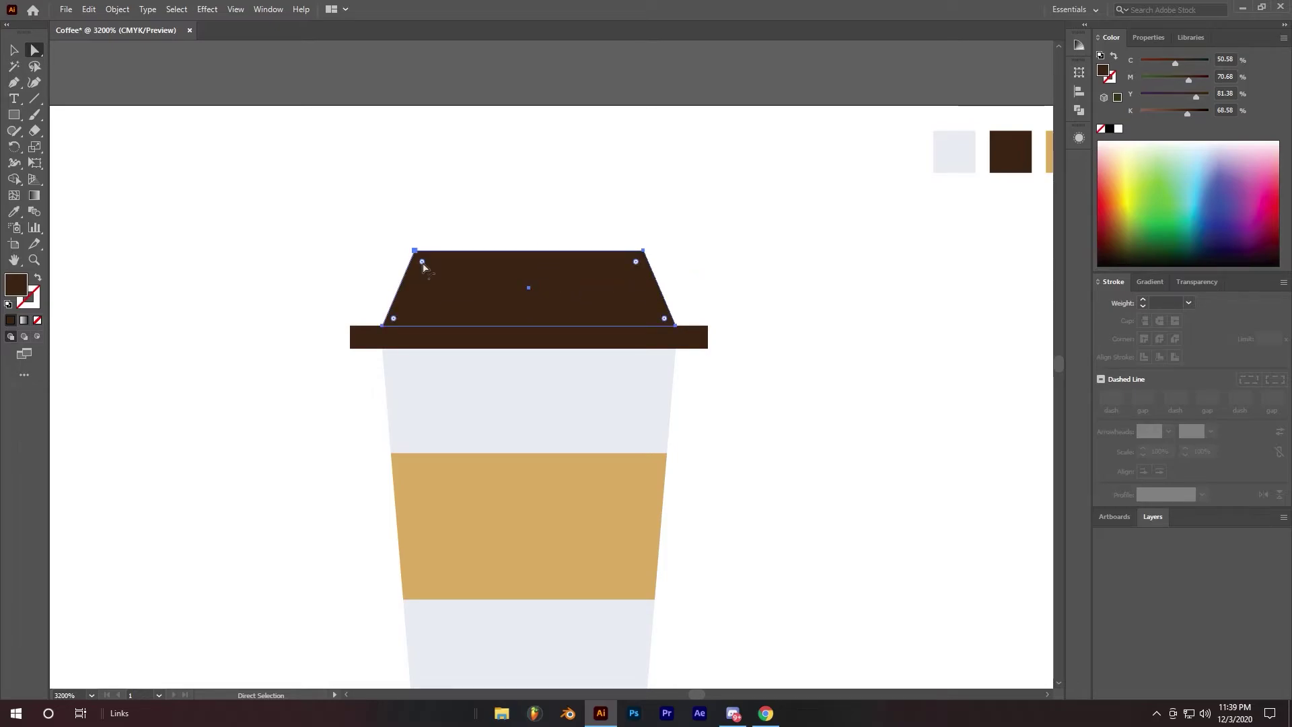
left_click_drag(636, 267, 626, 289)
left_click(15, 51)
left_click(513, 170)
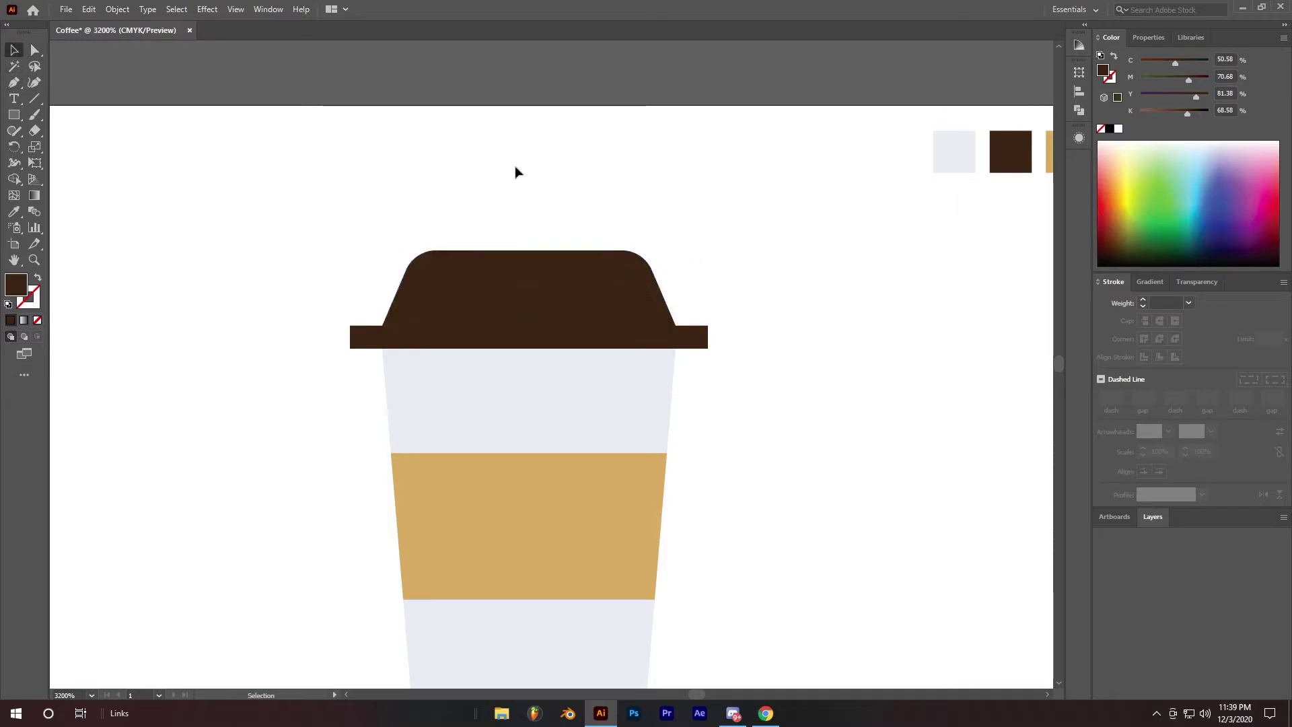
scroll(514, 171, "down", 1)
left_click_drag(709, 323, 747, 267)
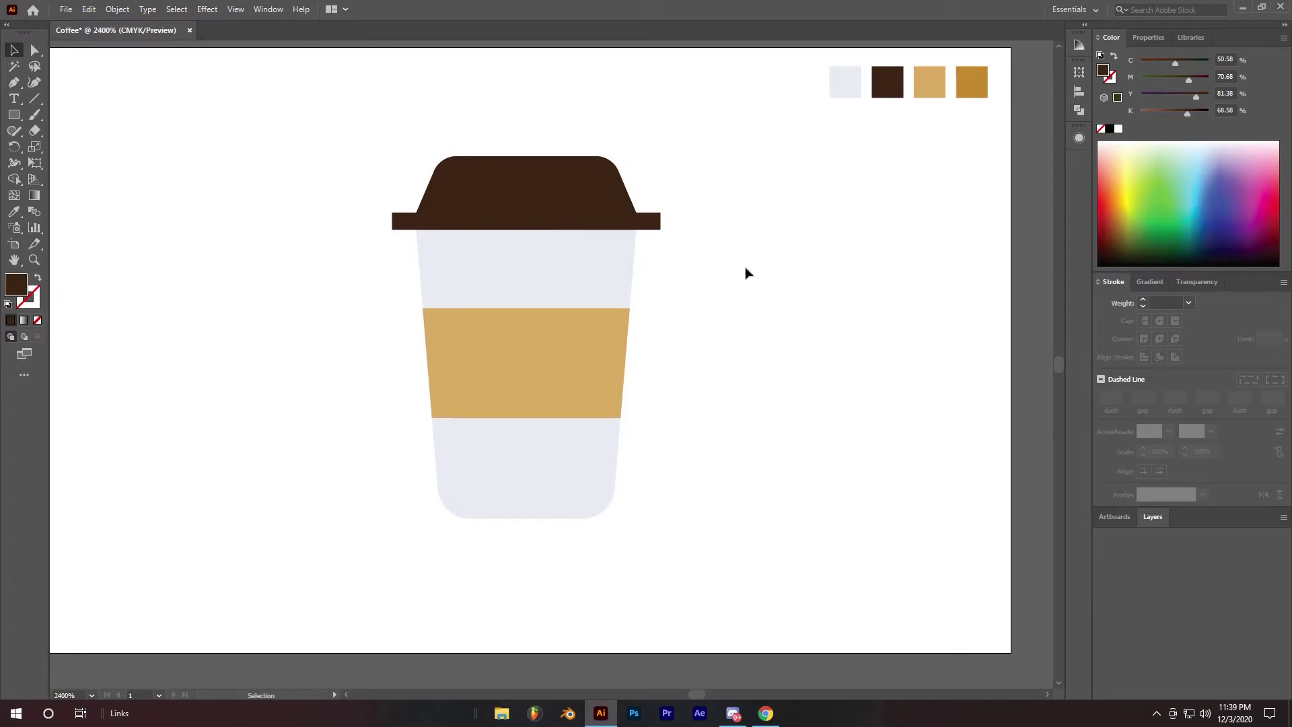
scroll(744, 219, "up", 1)
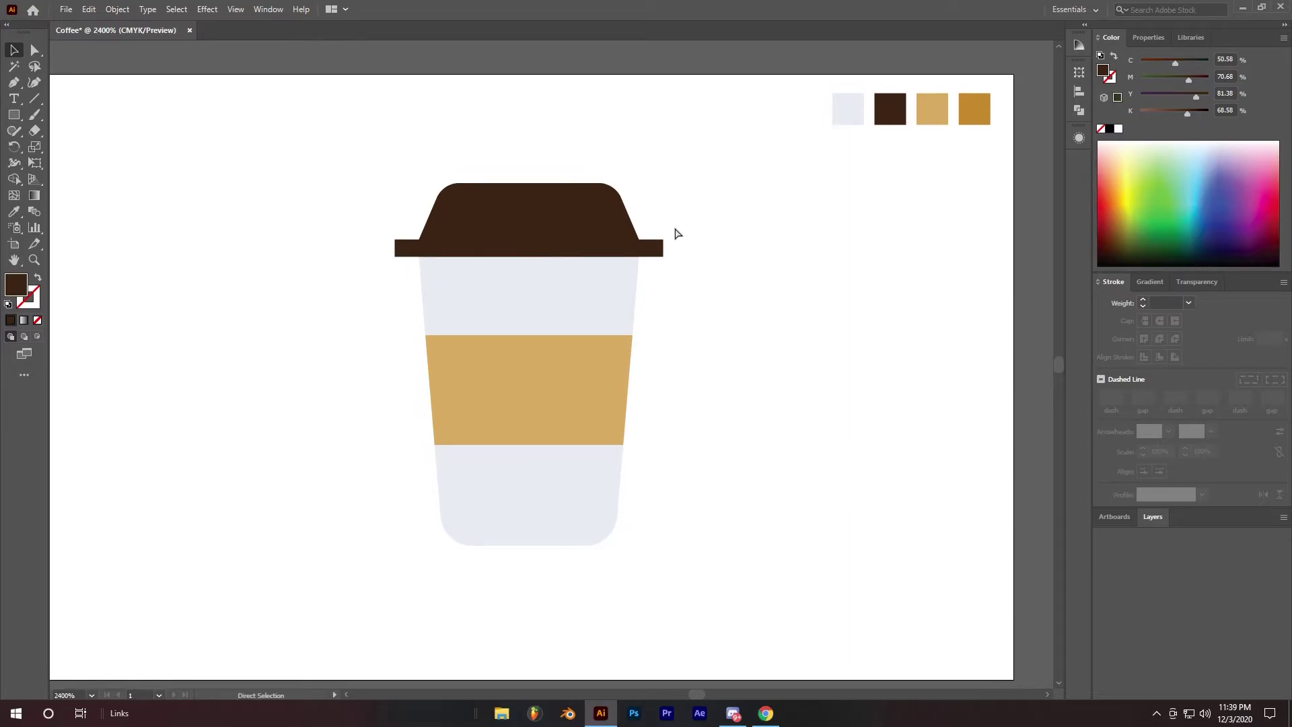
Make the tapered lid top taller and the rim bar slightly thicker
left_click(520, 199)
left_click_drag(530, 183, 530, 174)
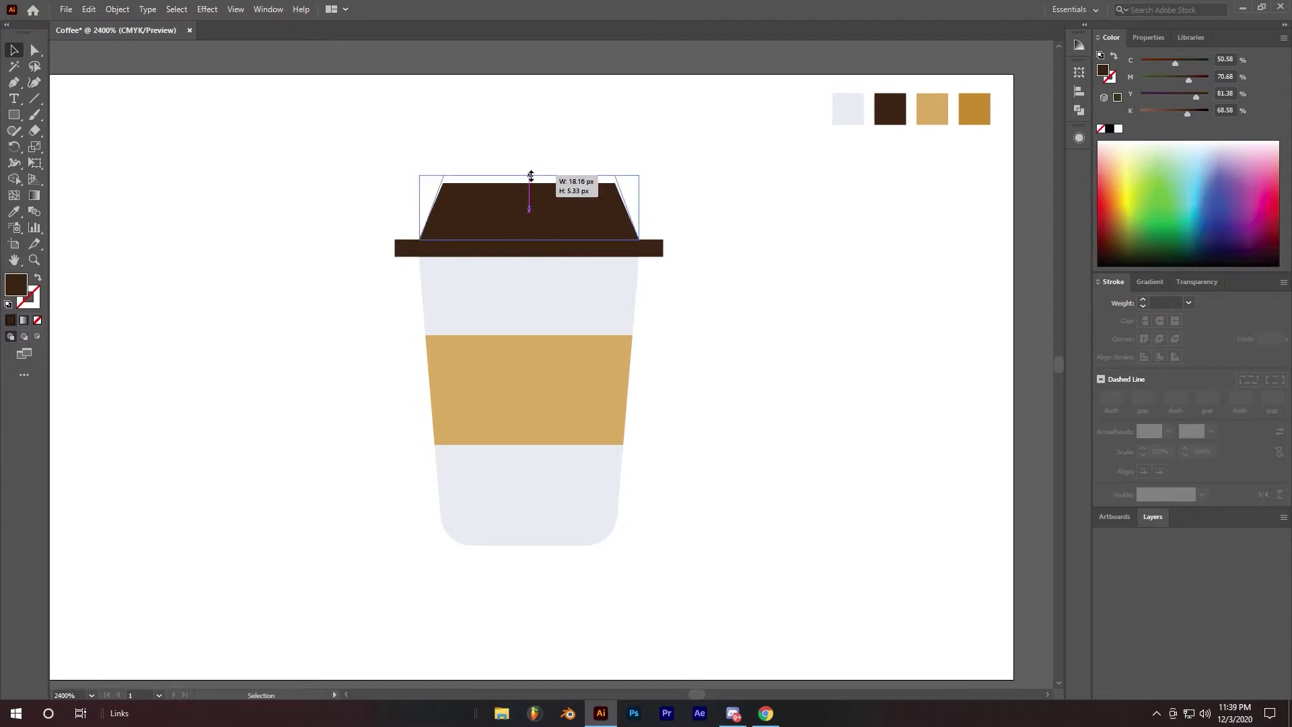
left_click(763, 178)
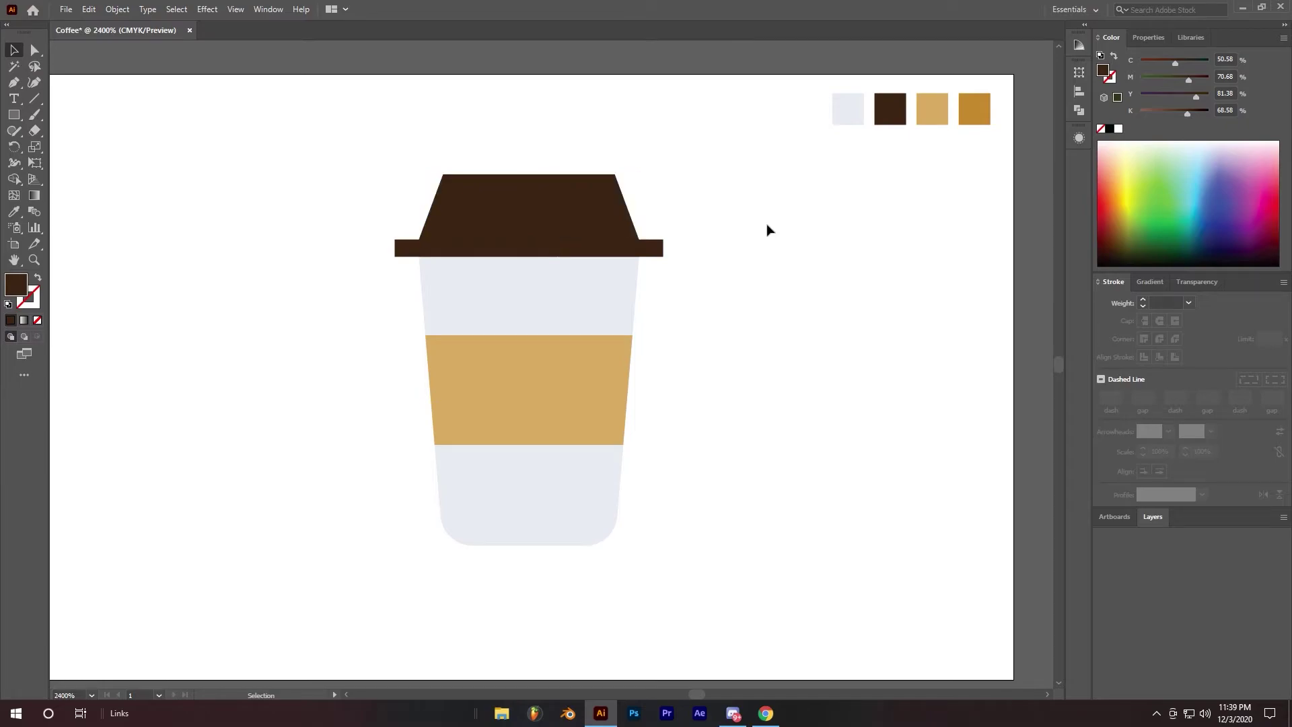
left_click(623, 256)
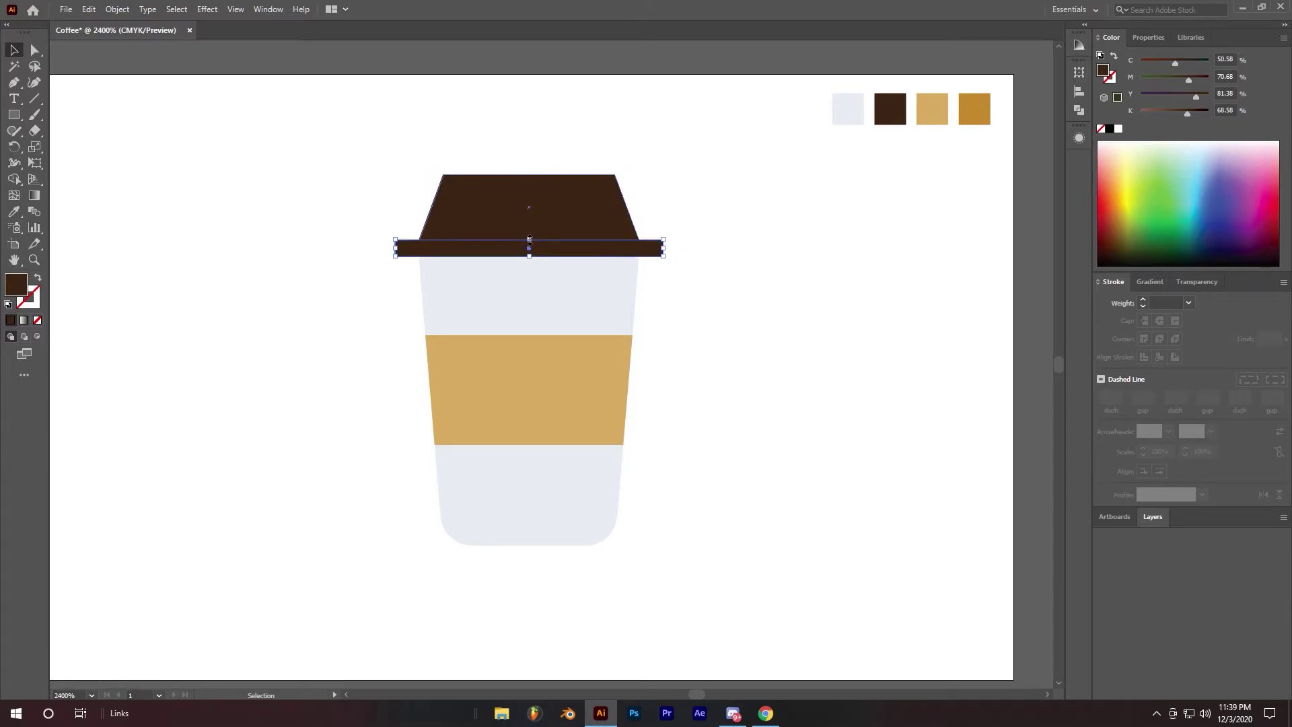
left_click_drag(529, 241, 530, 235)
left_click(688, 189)
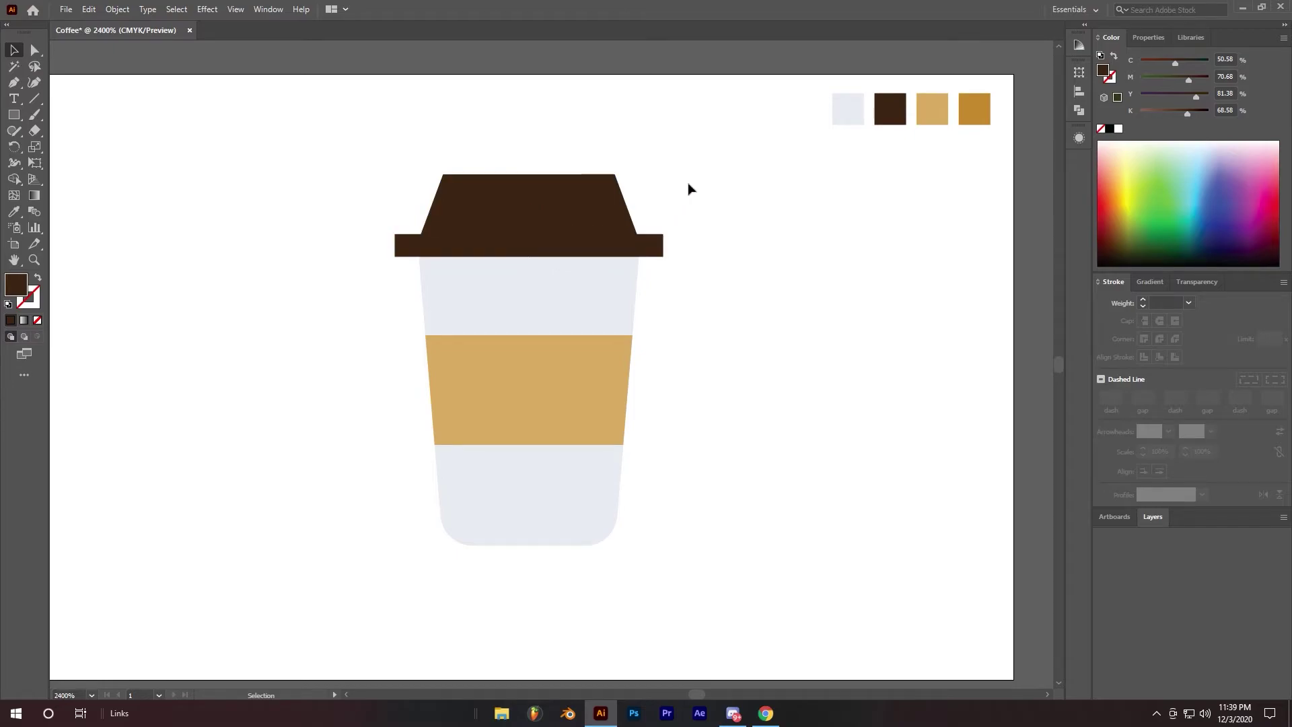
scroll(735, 315, "down", 1)
scroll(734, 315, "up", 1)
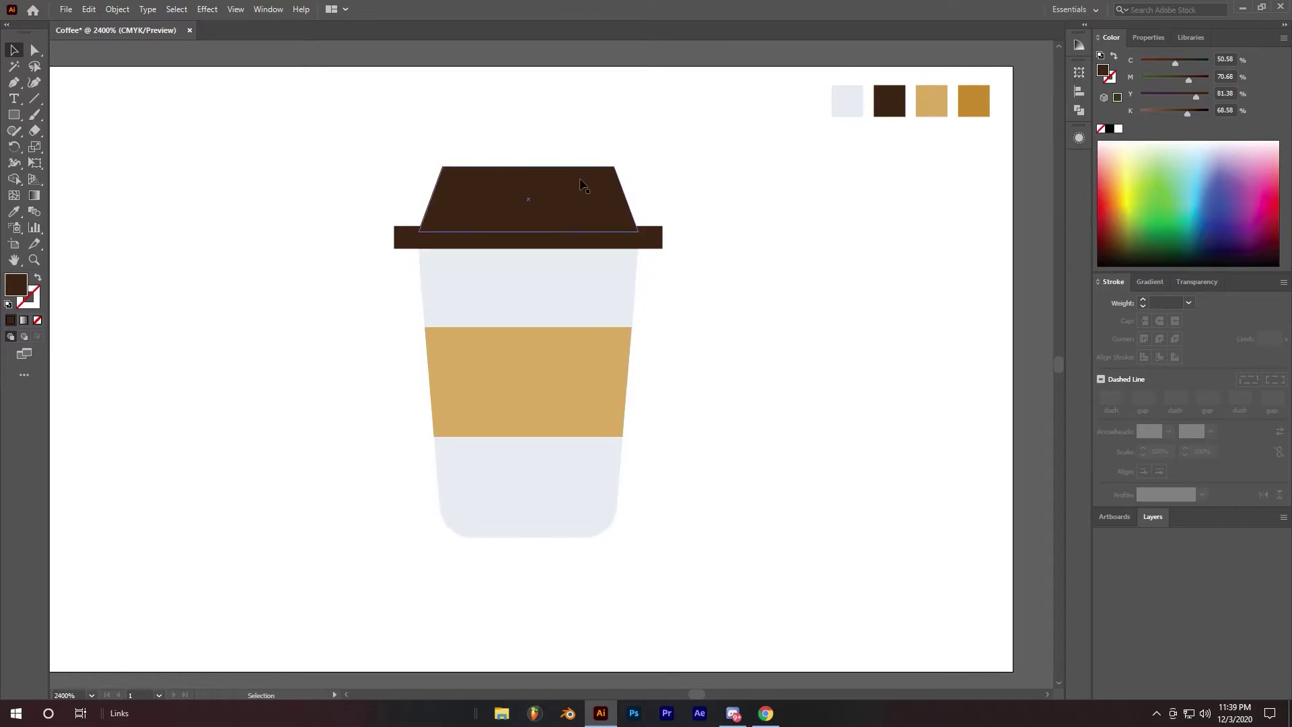
Merge the lid top and rim bar into one shape with the Shape Builder
left_click_drag(698, 244, 623, 210)
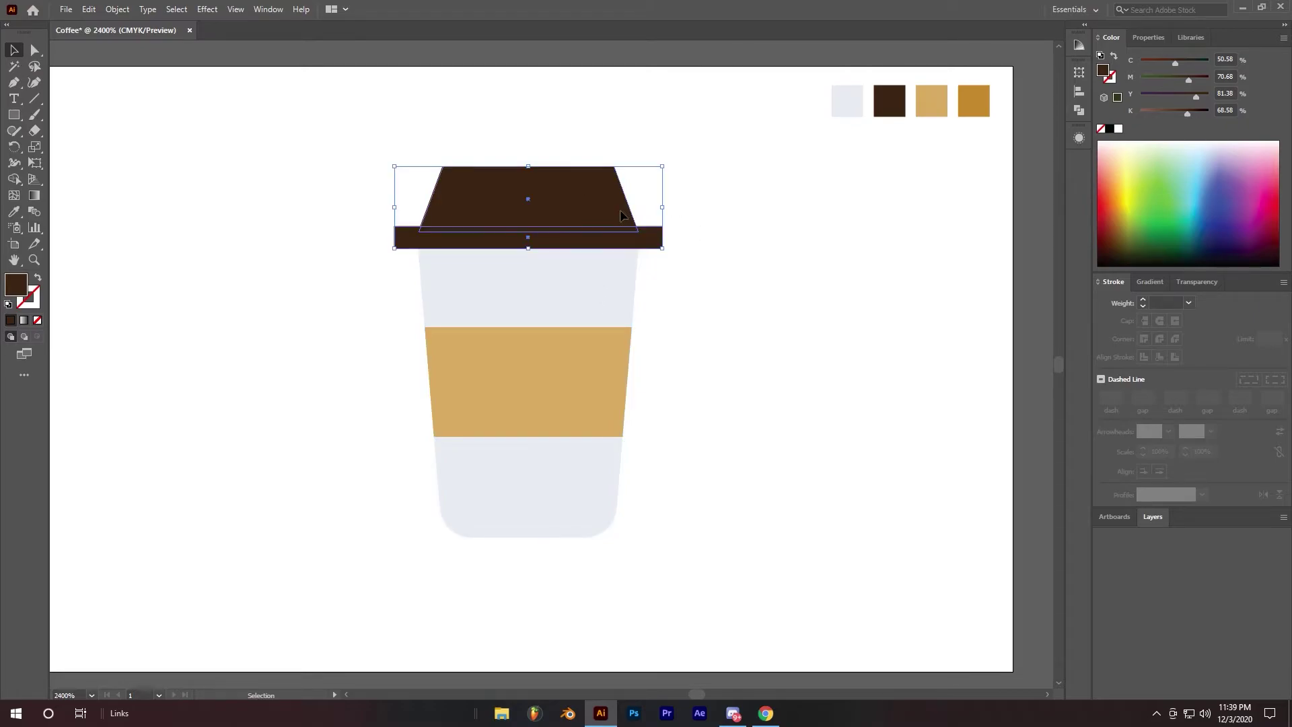
key("a")
key("v")
key("shift+m")
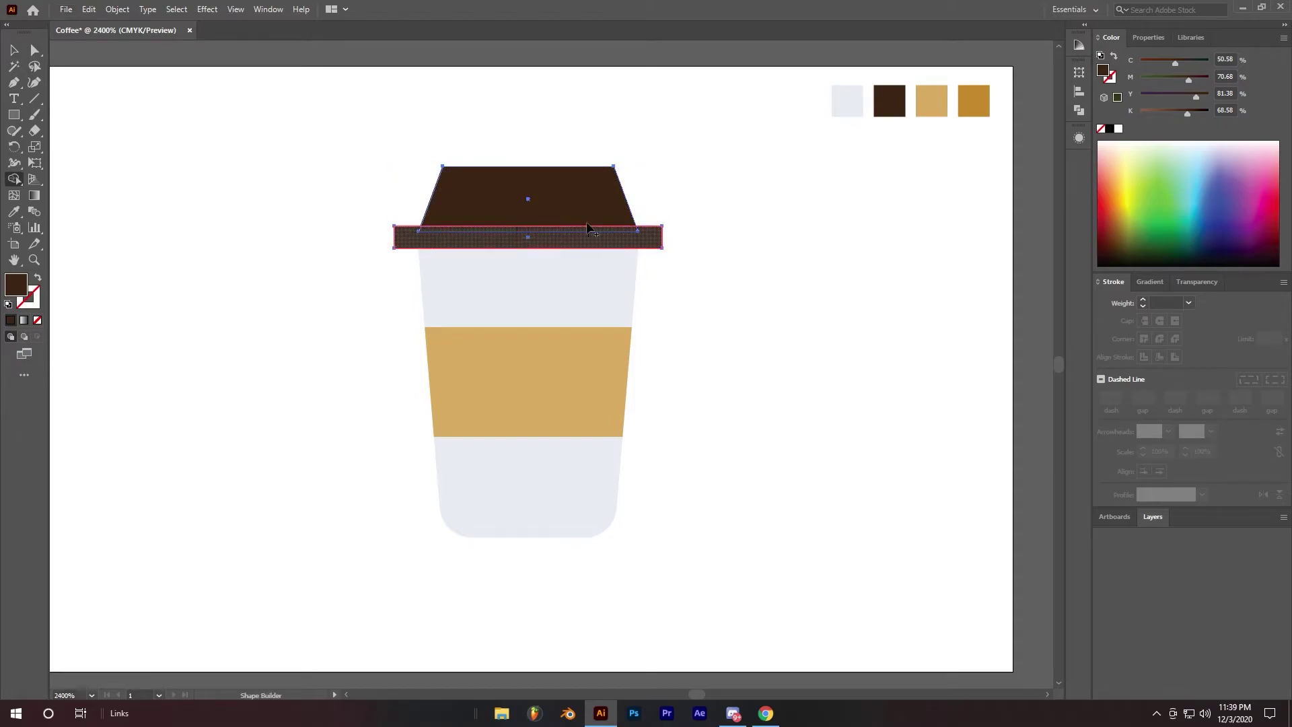
left_click_drag(593, 236, 570, 215)
left_click(14, 50)
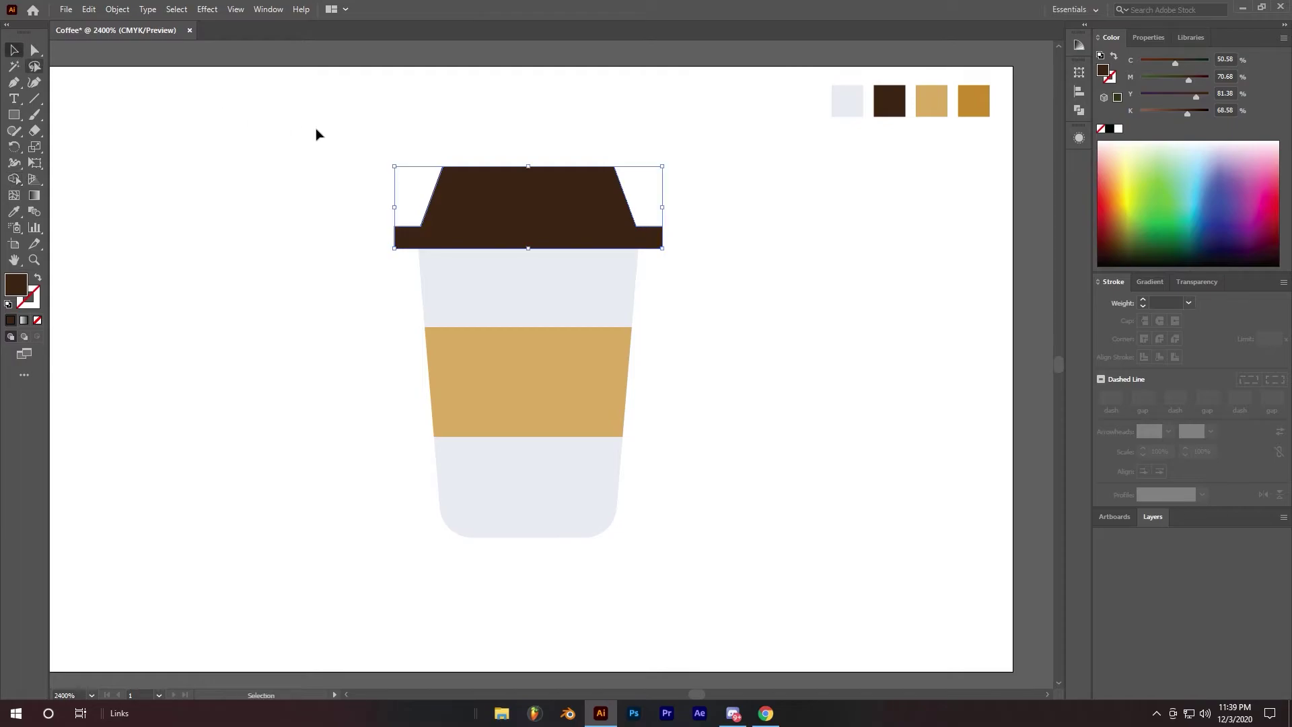
left_click(318, 131)
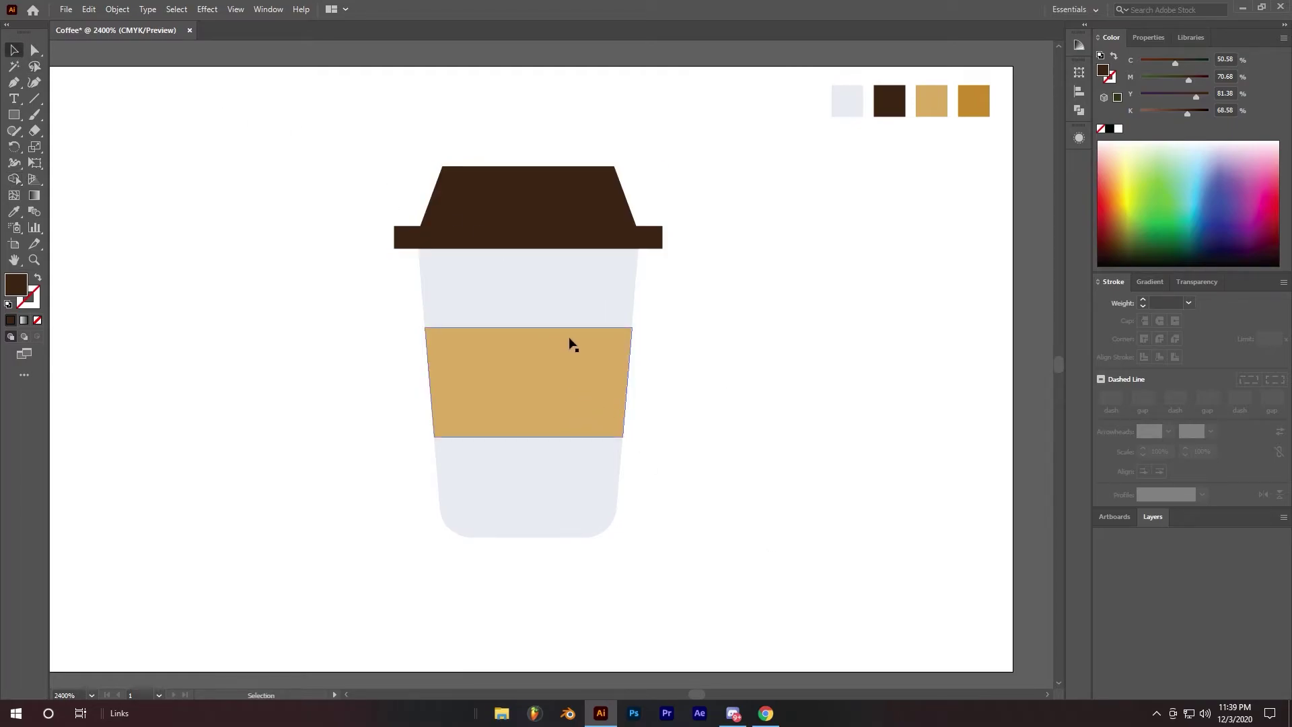
left_click(13, 114)
Cover the cup's right half with a tall rectangle and trim away its excess outside the cup
left_click_drag(529, 117, 722, 557)
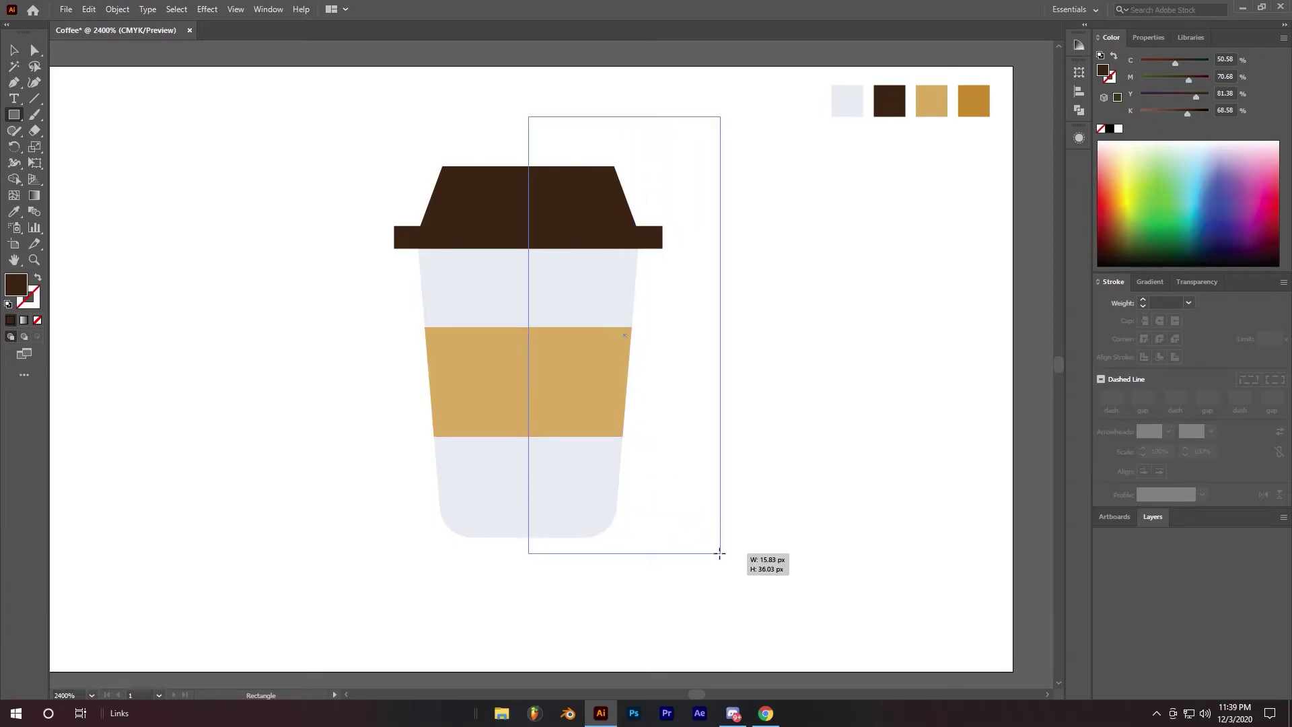
left_click_drag(722, 557, 714, 548)
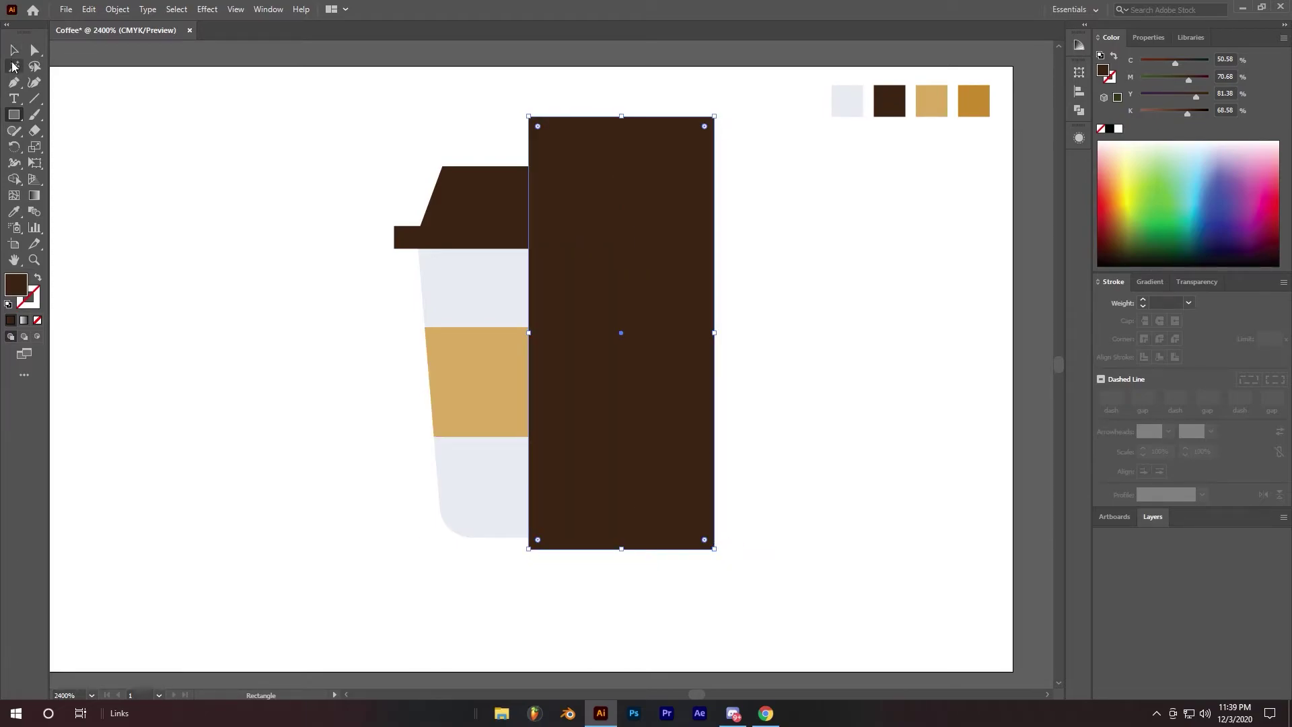
left_click(13, 50)
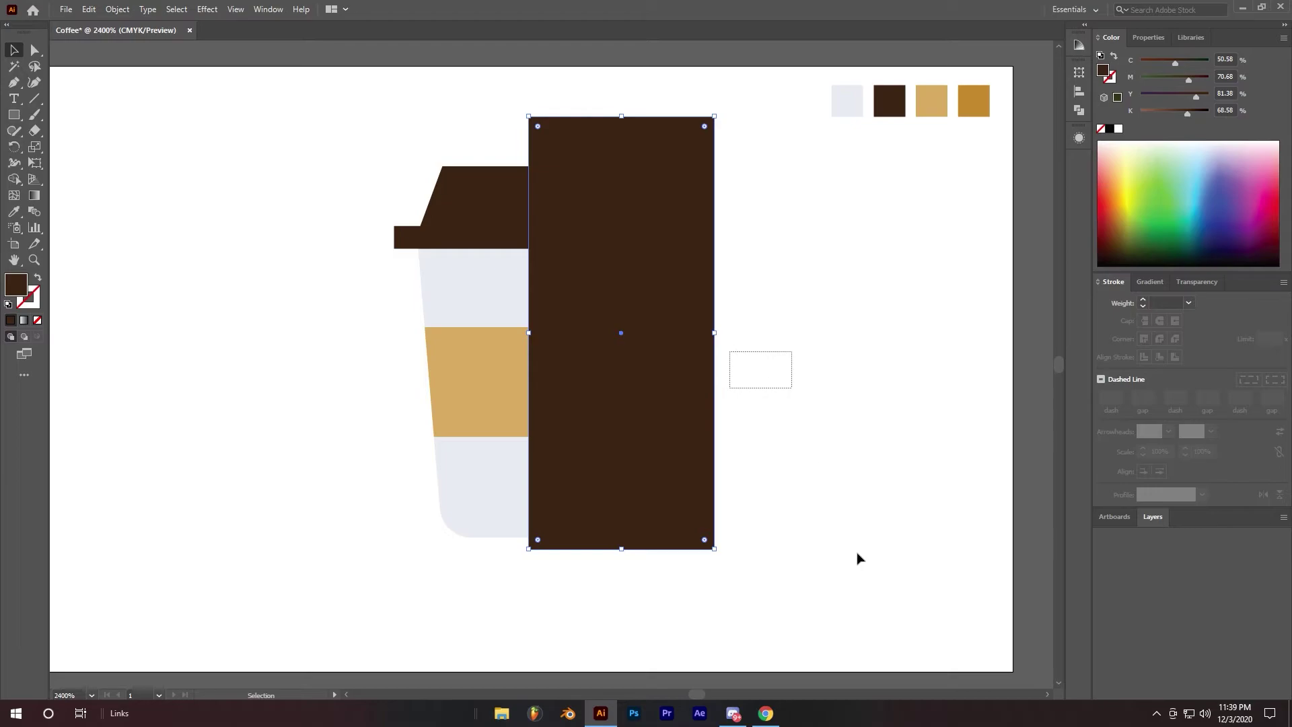
left_click_drag(855, 555, 415, 149)
key("shift+m")
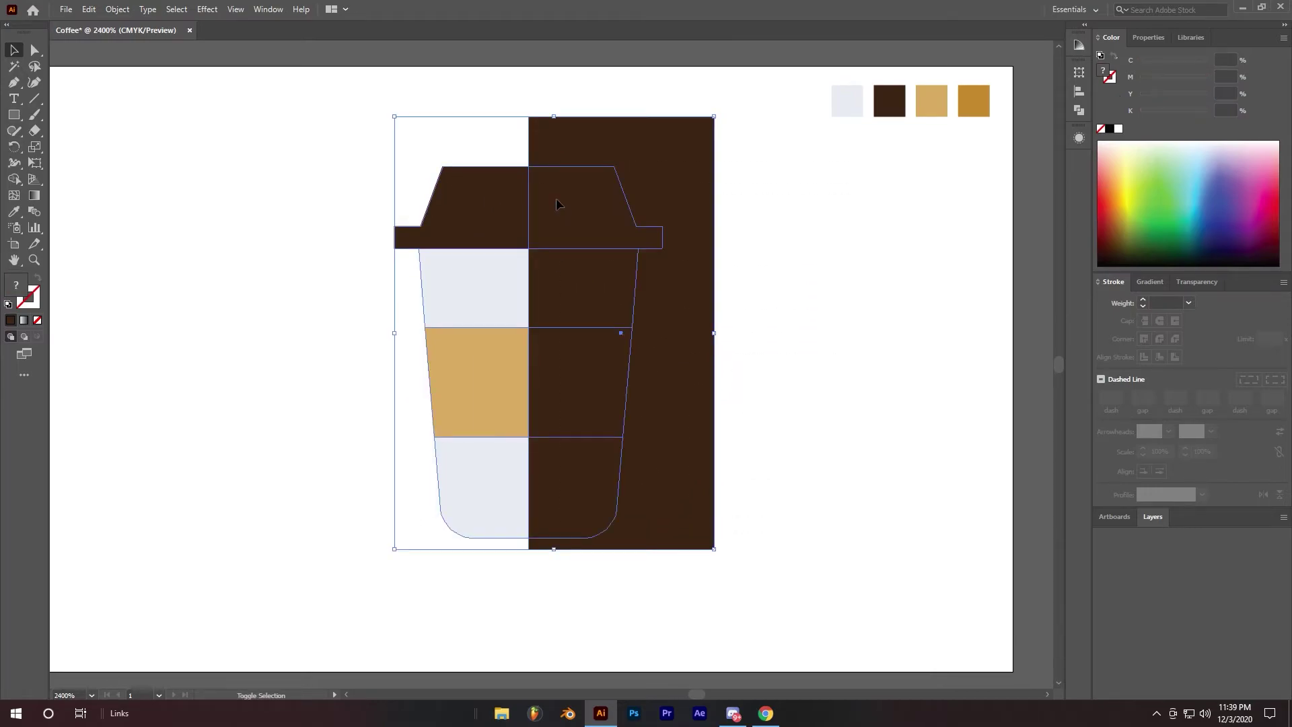
left_click(658, 170, "alt")
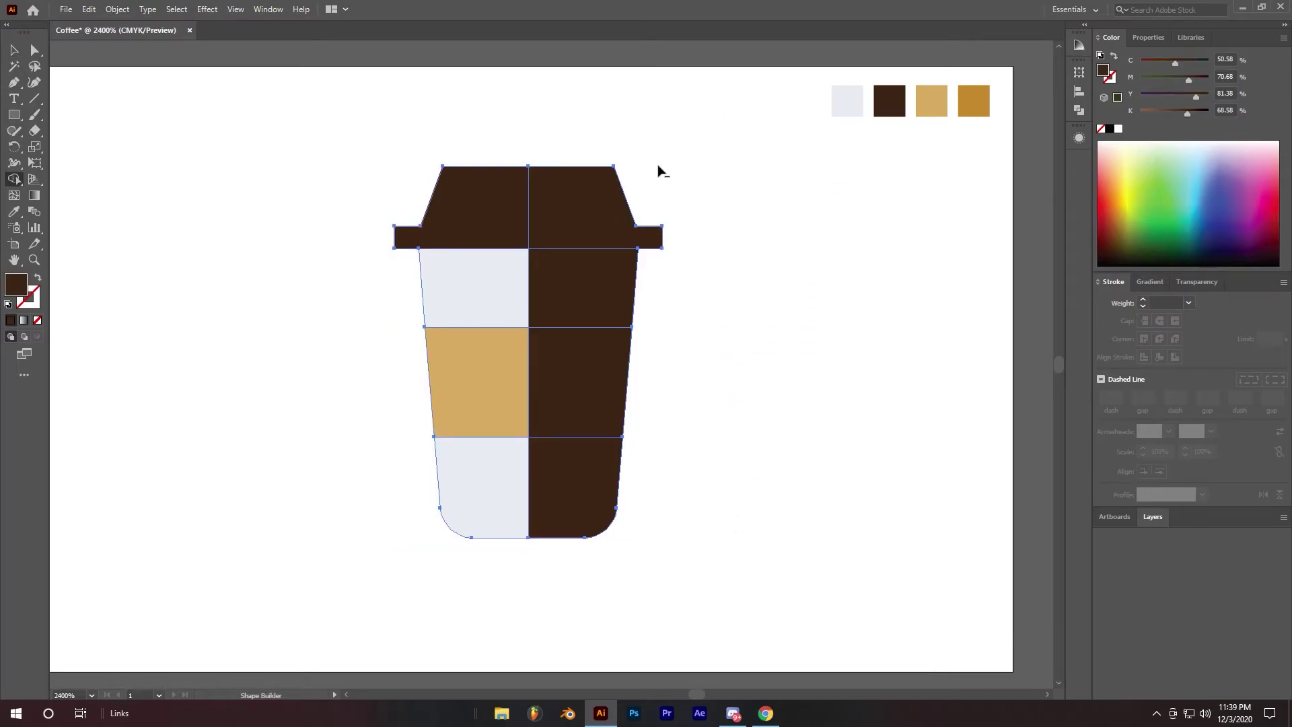
left_click(14, 50)
Fill the right-half shape with black and set its opacity to about 29%
left_click(569, 219)
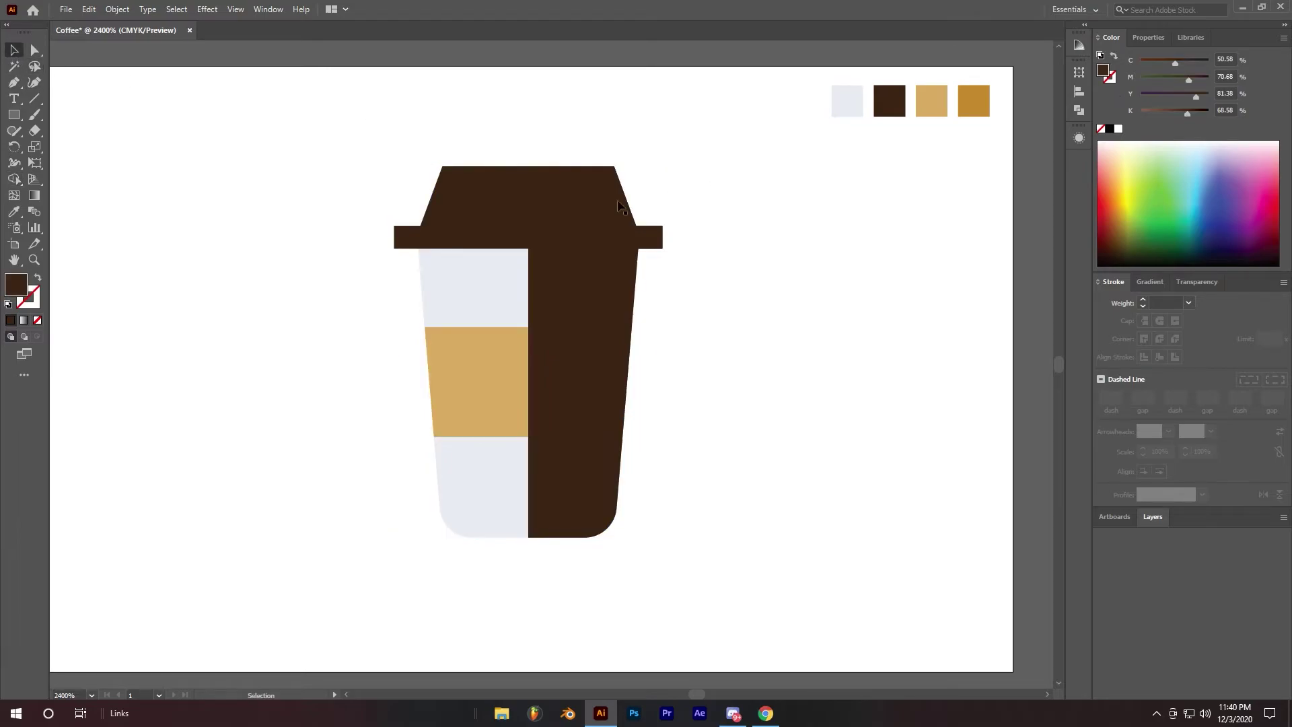
left_click(1109, 130)
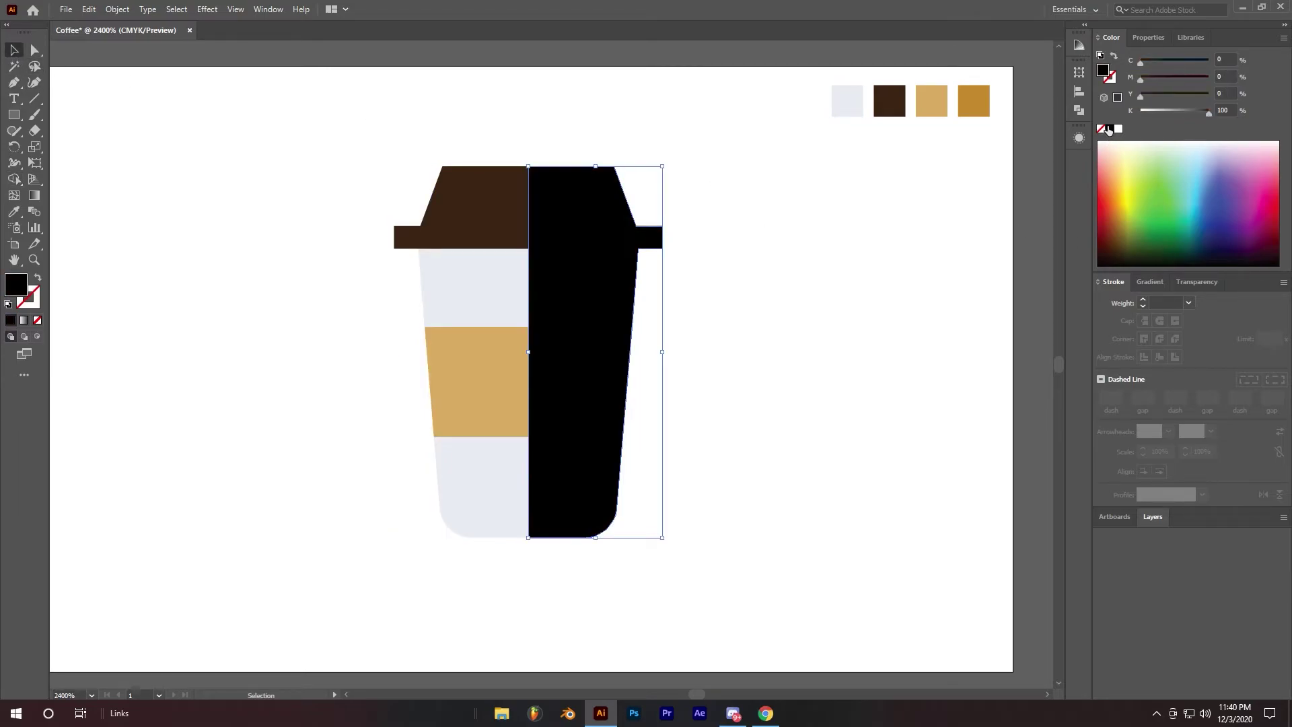
left_click(1150, 39)
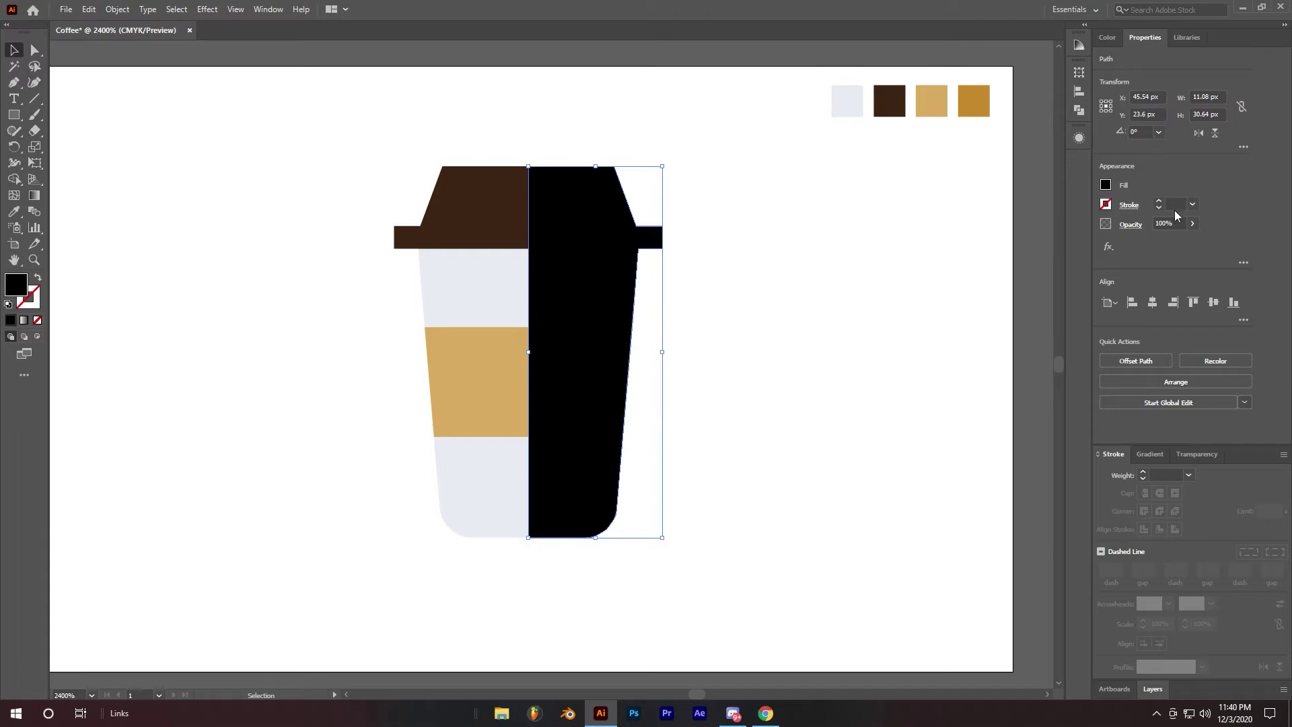
left_click(1193, 223)
left_click_drag(1163, 238, 1157, 243)
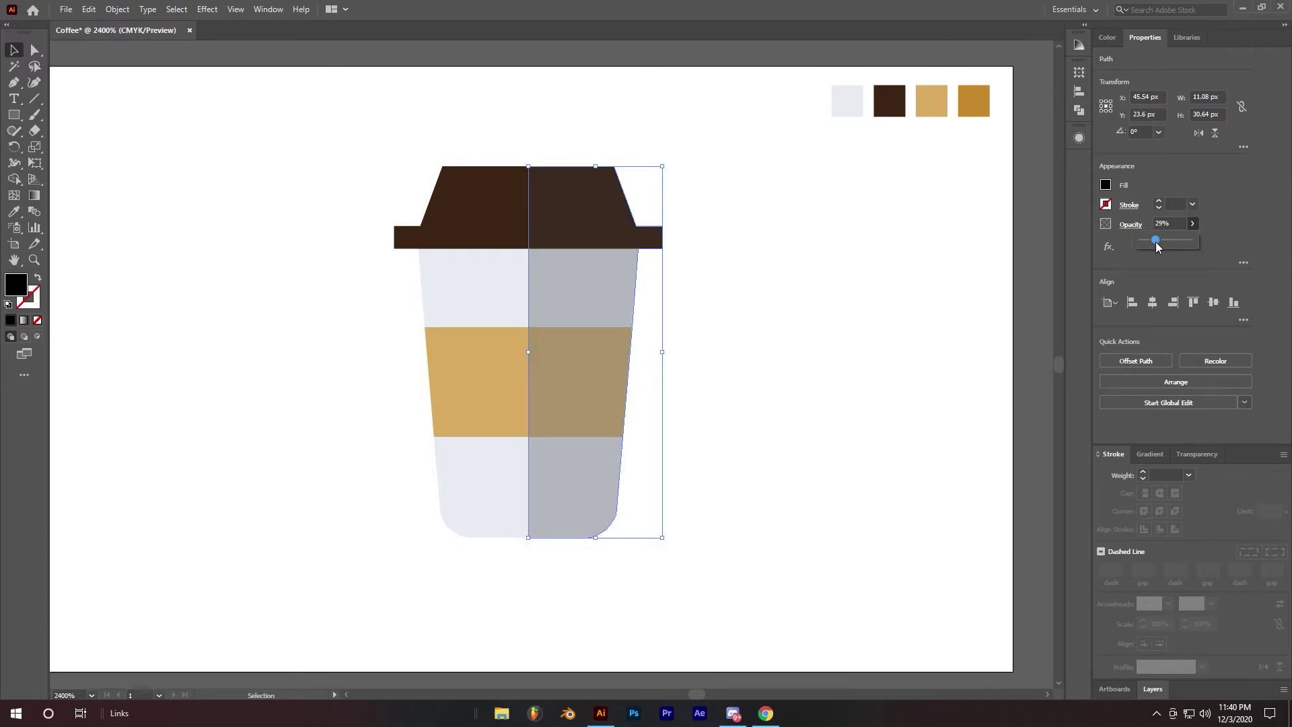
left_click(841, 259)
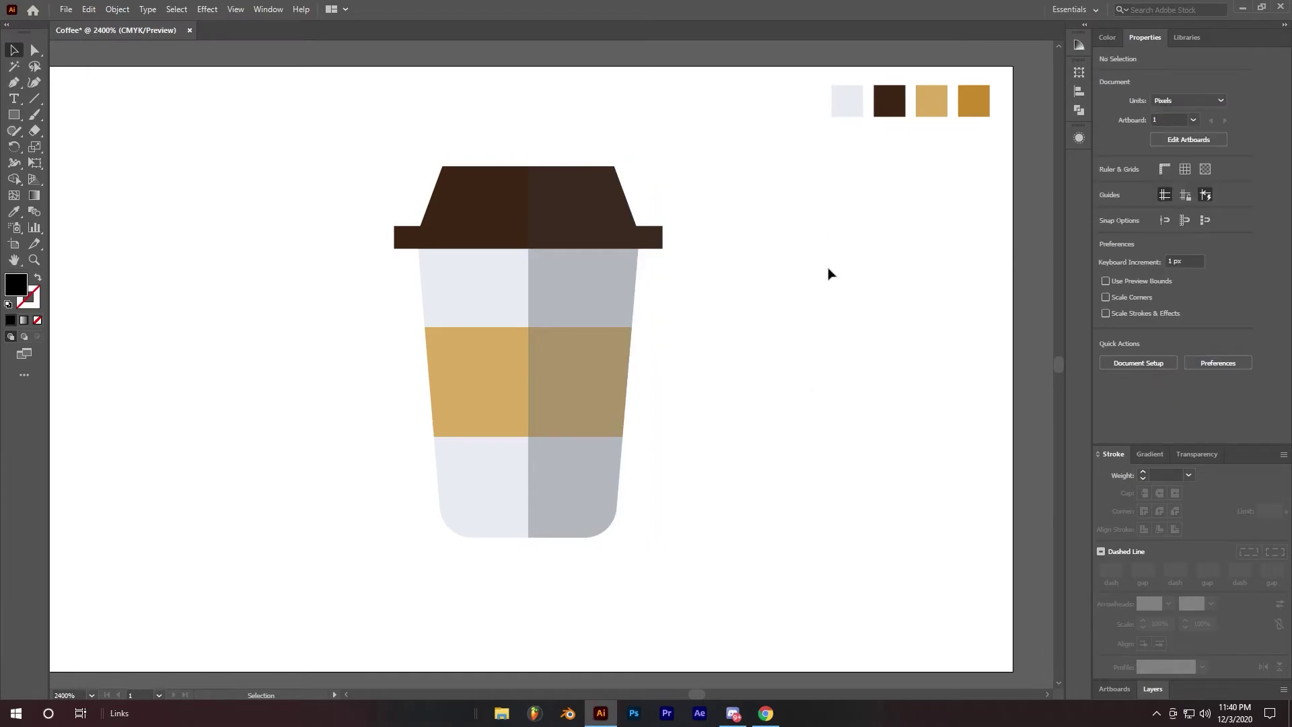
Zoom out and group all the cup shapes with Ctrl+G
scroll(633, 170, "down", 1)
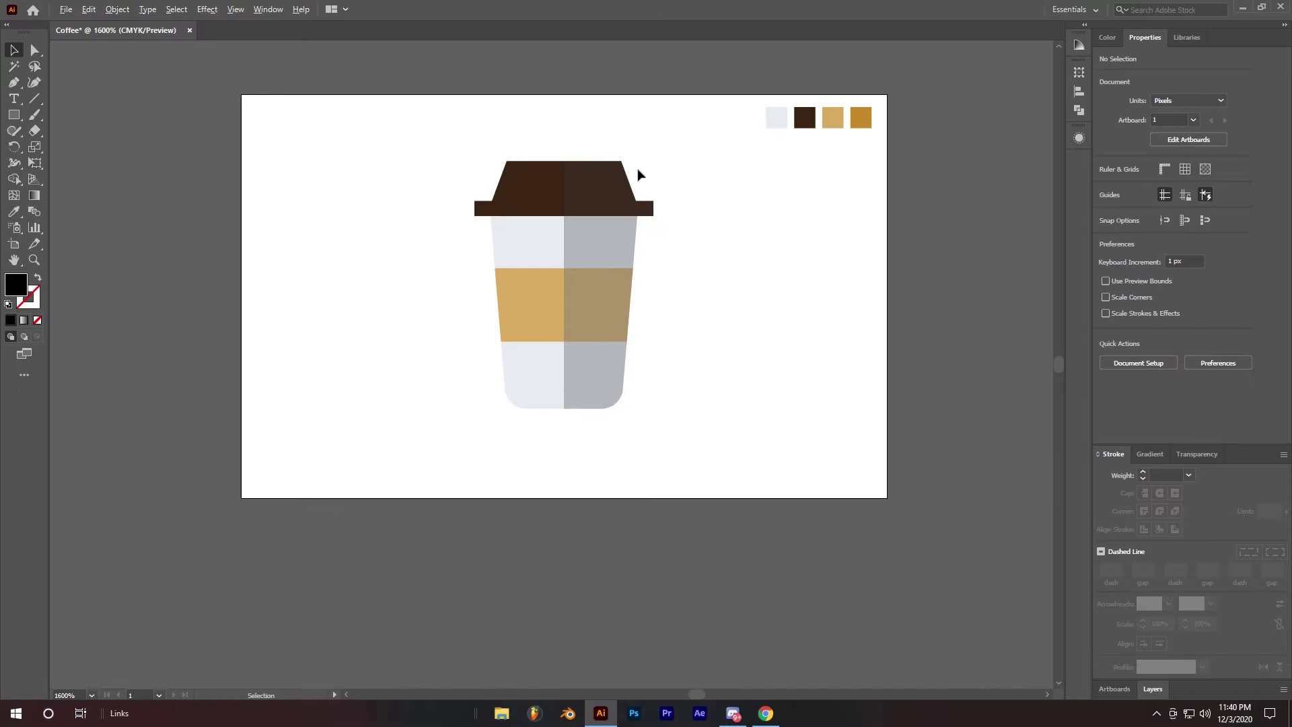
left_click_drag(698, 113, 701, 141)
key("a")
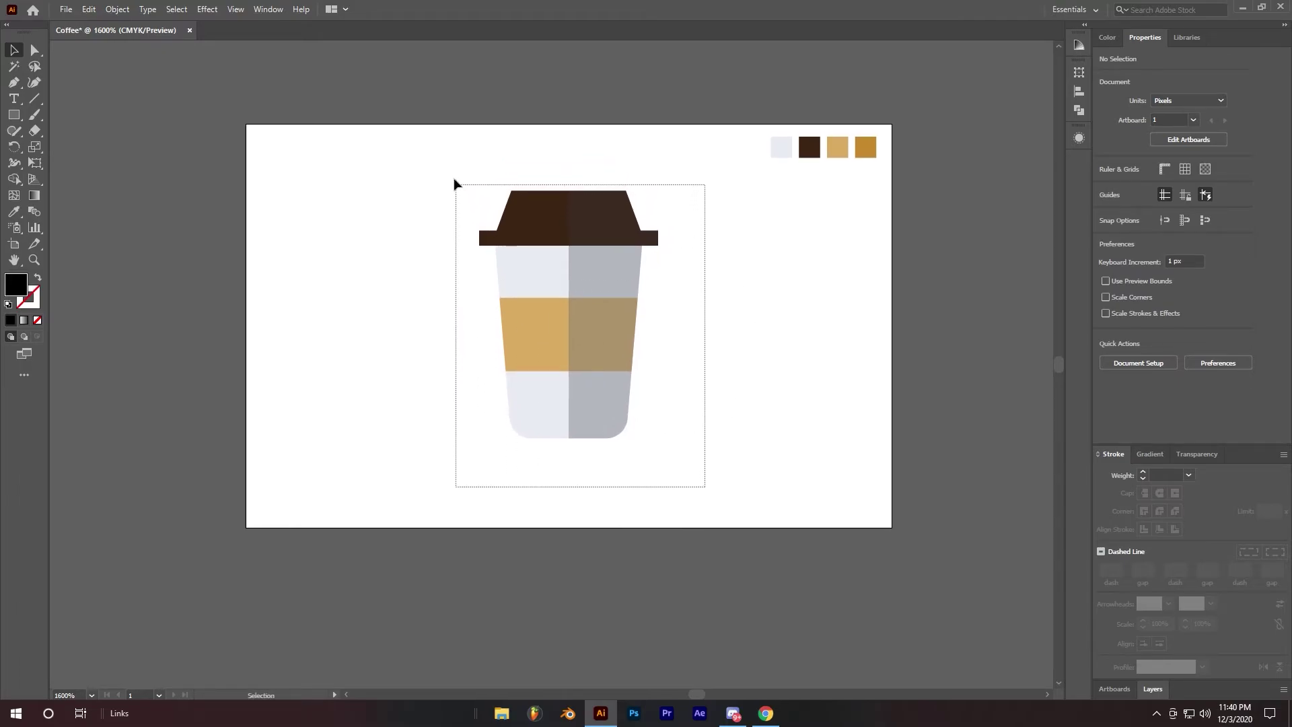
left_click_drag(693, 476, 452, 164)
key("ctrl+g")
key("v")
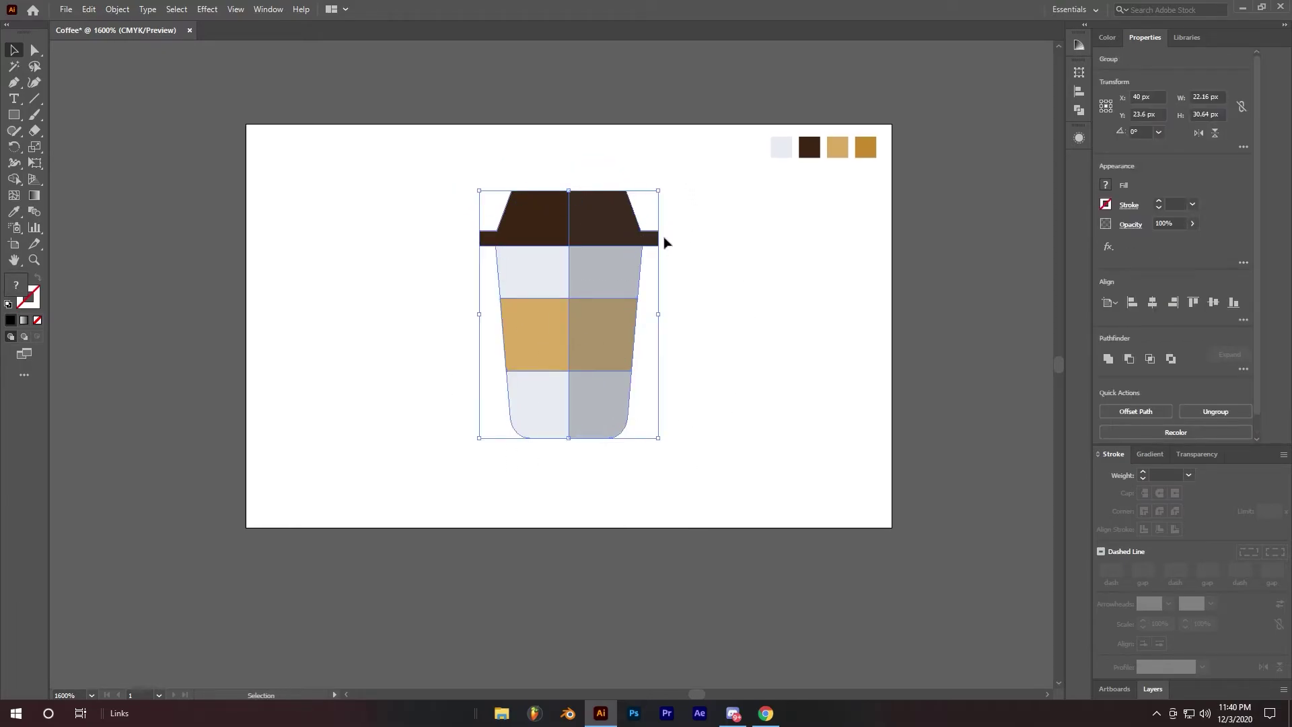
left_click(843, 201)
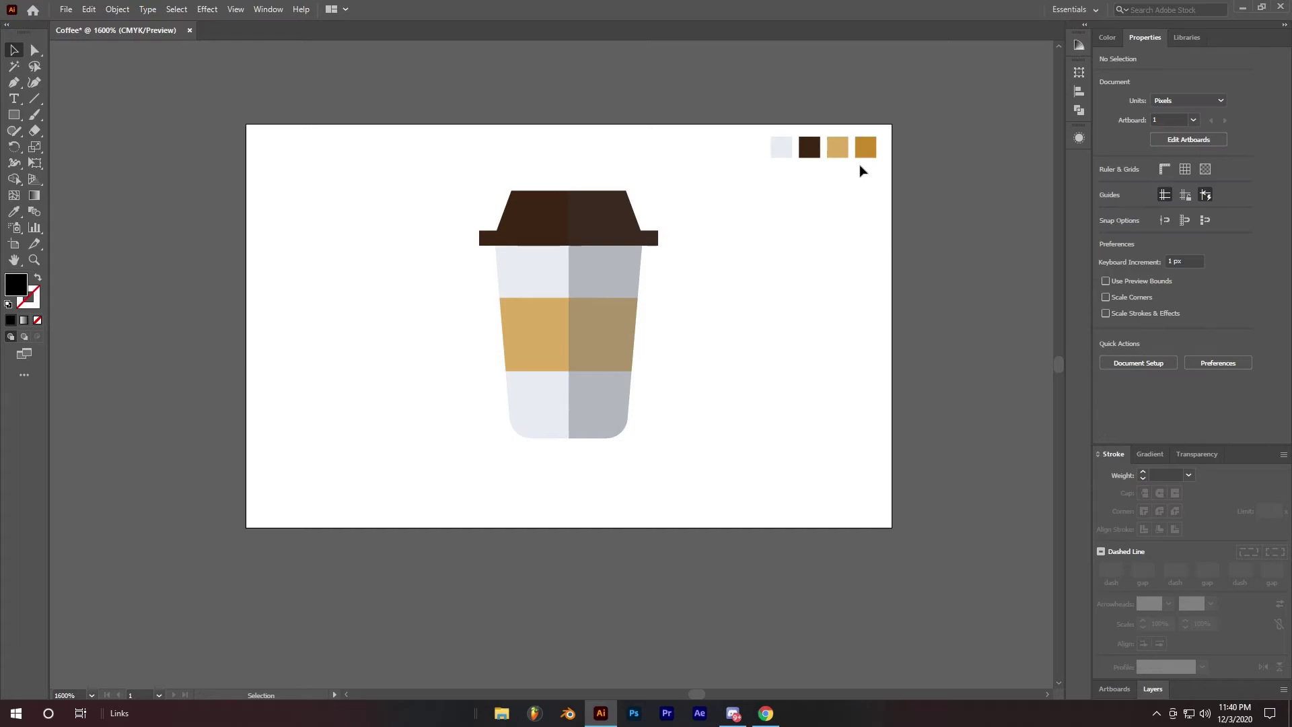
Add a second layer and name the layers Coffee and Background
left_click(17, 116)
left_click(1160, 687)
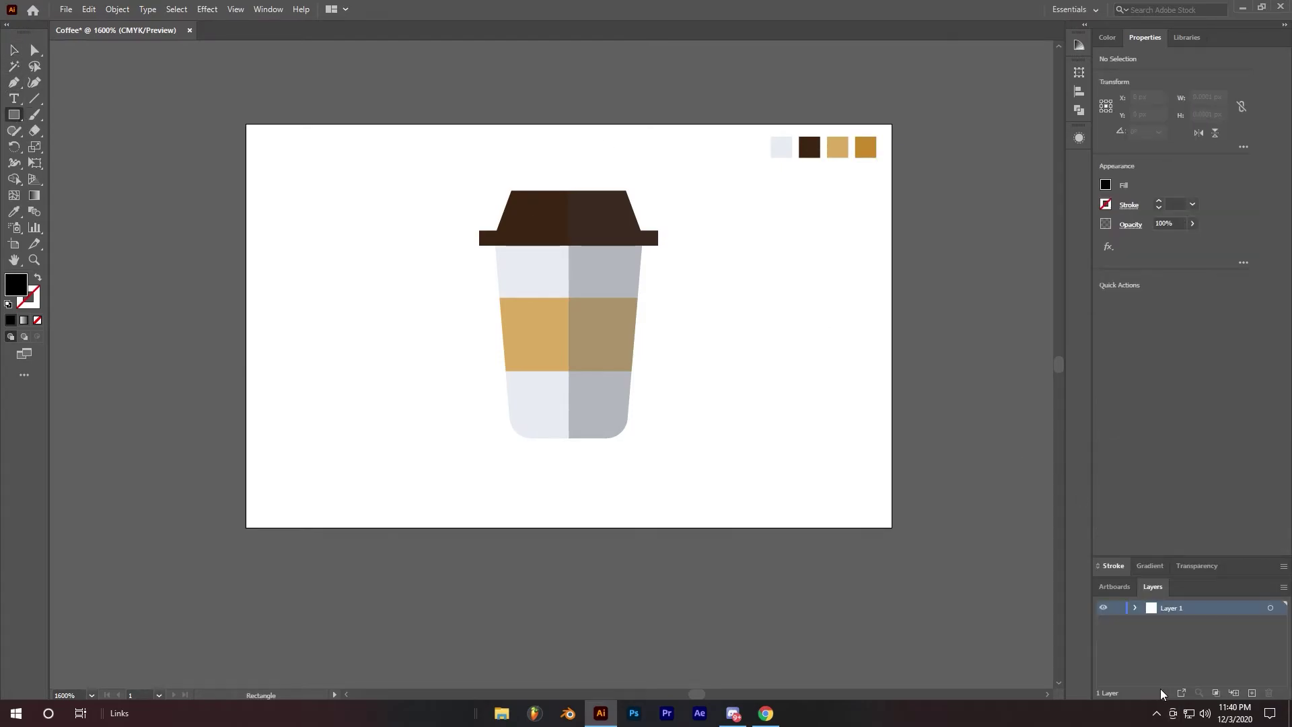
left_click(1253, 693)
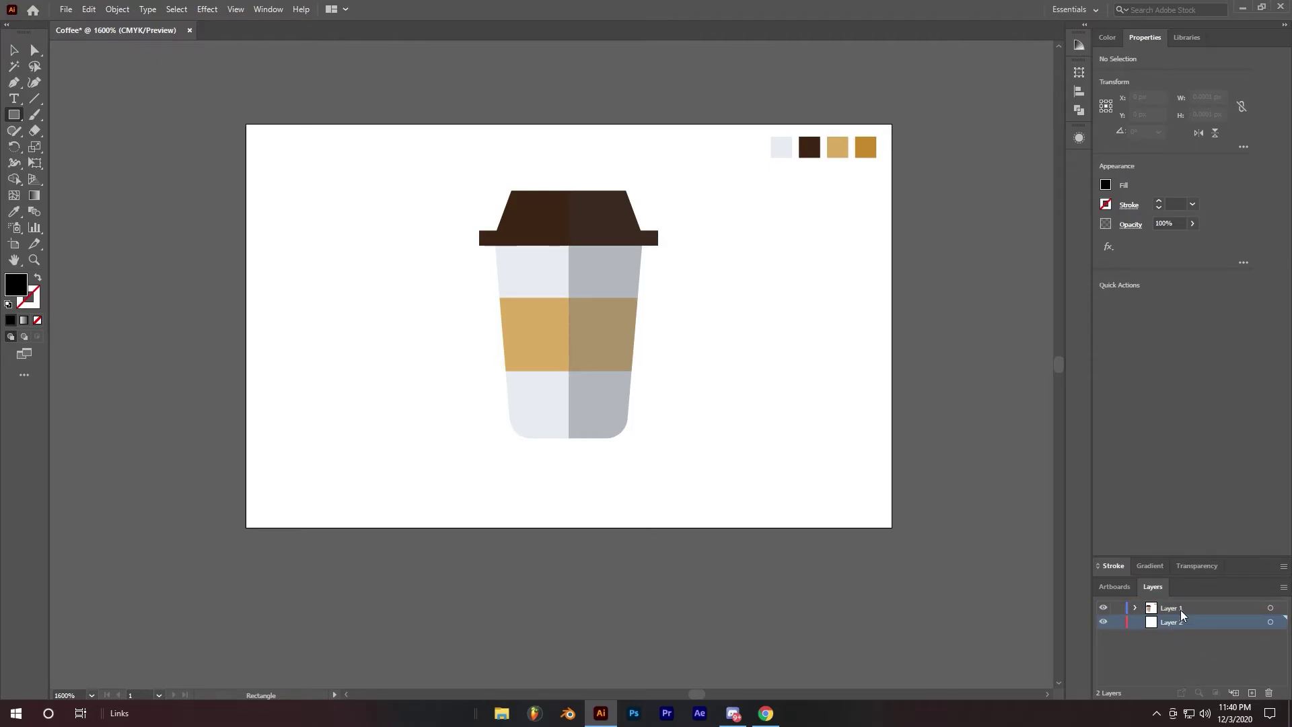
double_click(1180, 610)
type("Co")
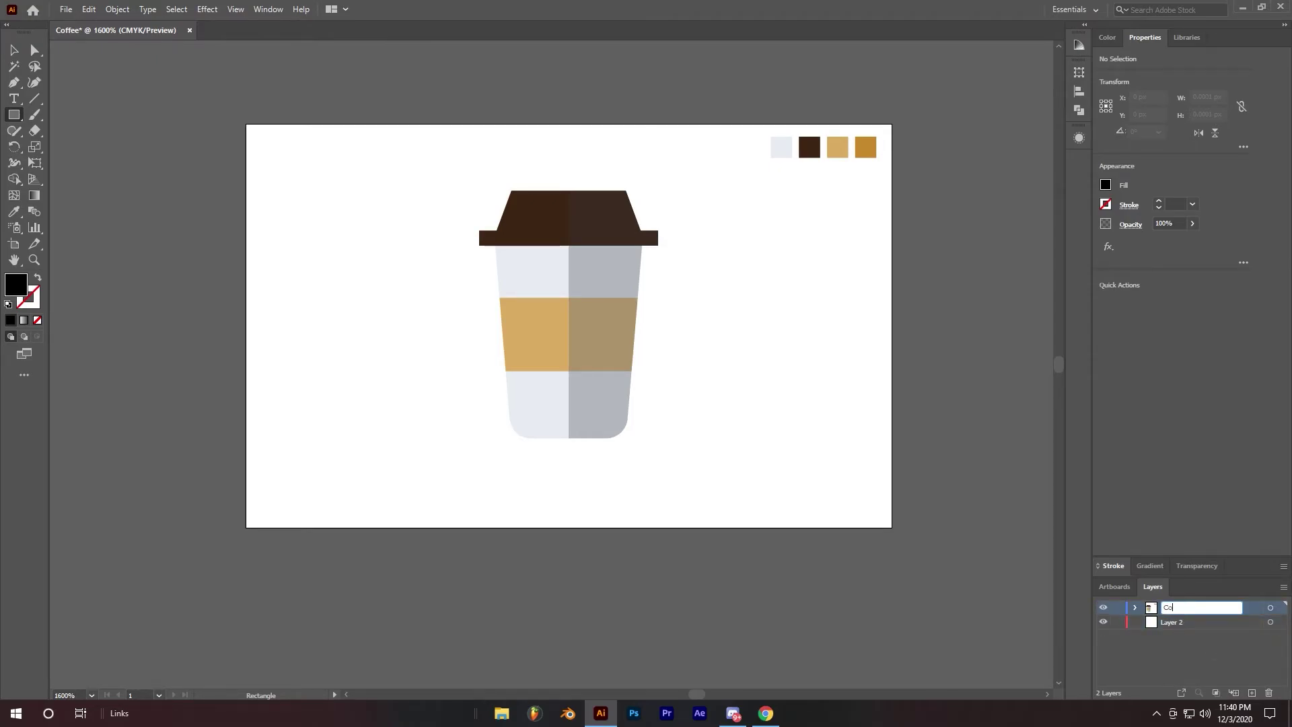
type("ffe")
key("Return")
double_click(1173, 622)
type("Background")
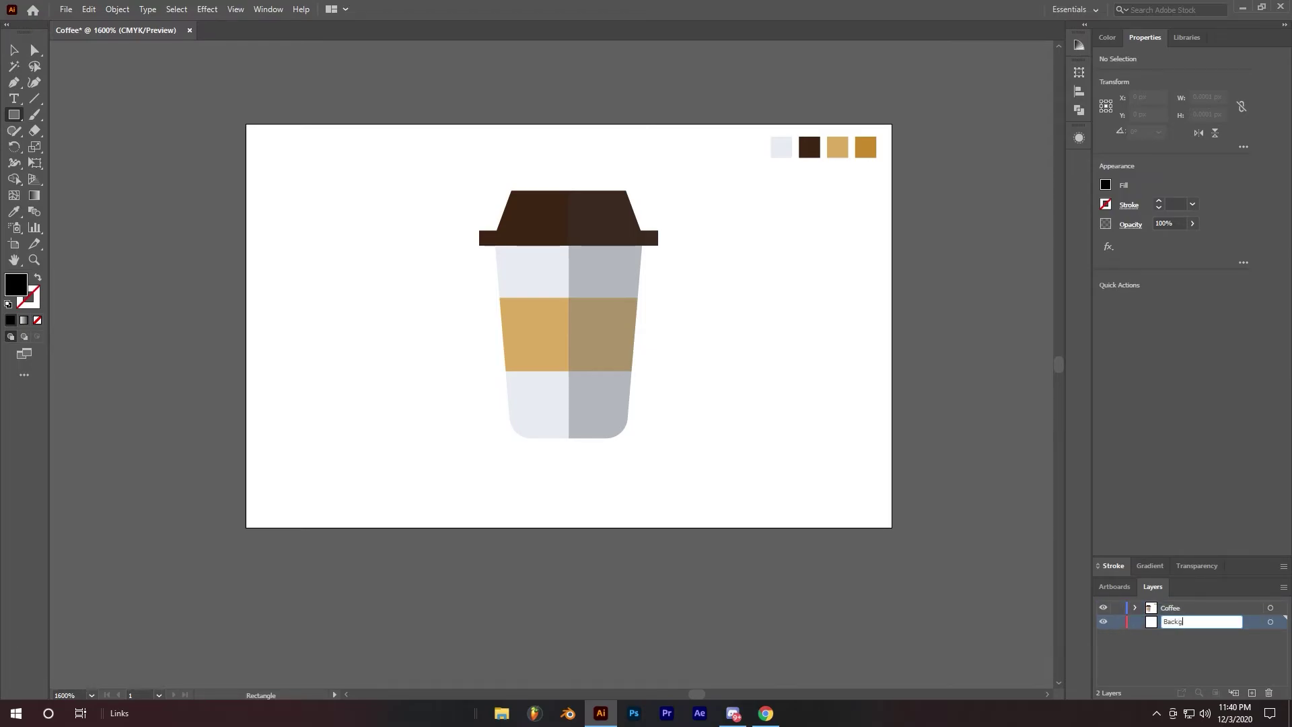
key("Return")
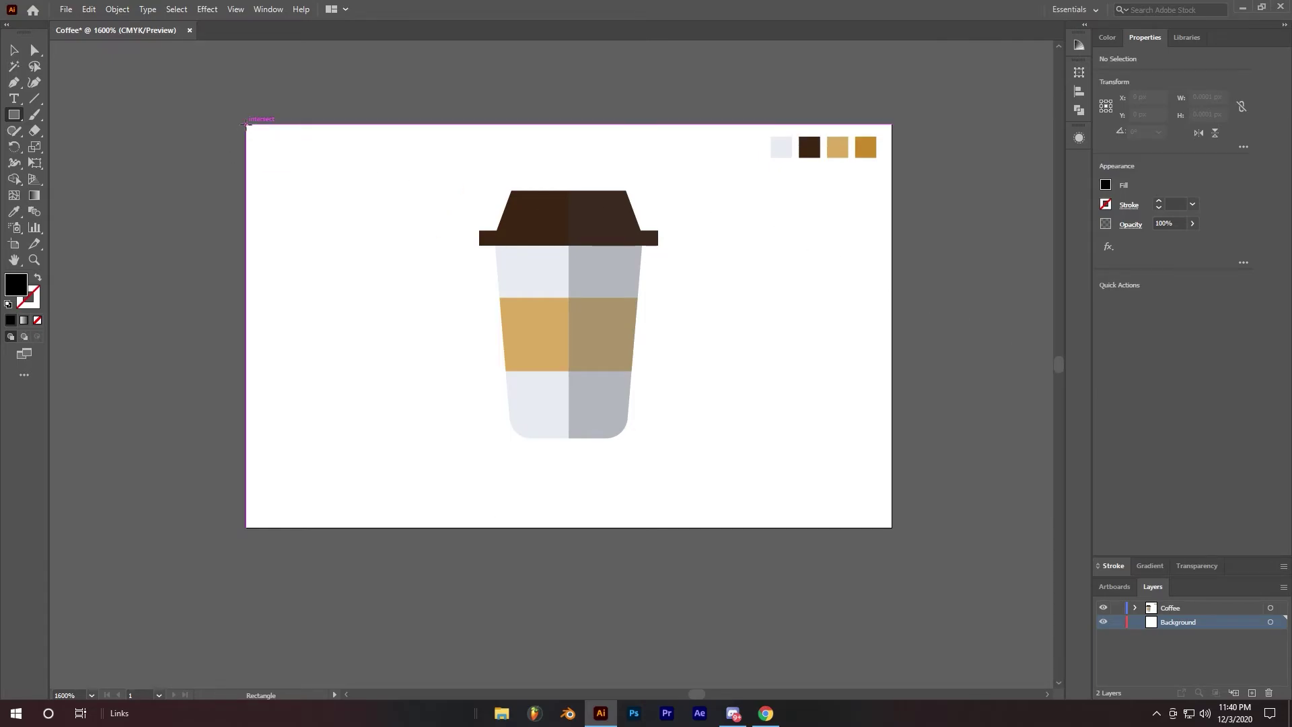
Move the four colour swatches above the artboard and make the Background layer active
key("v")
left_click_drag(882, 173, 776, 92)
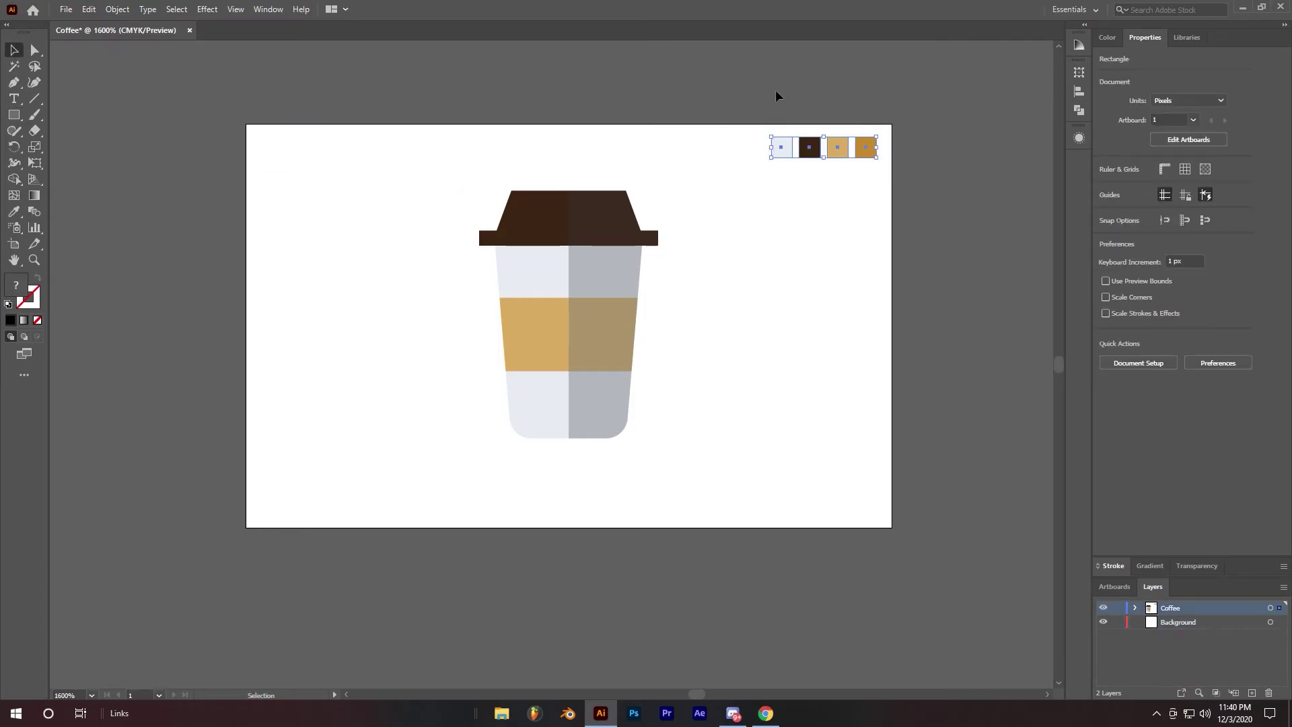
key("shift+Up")
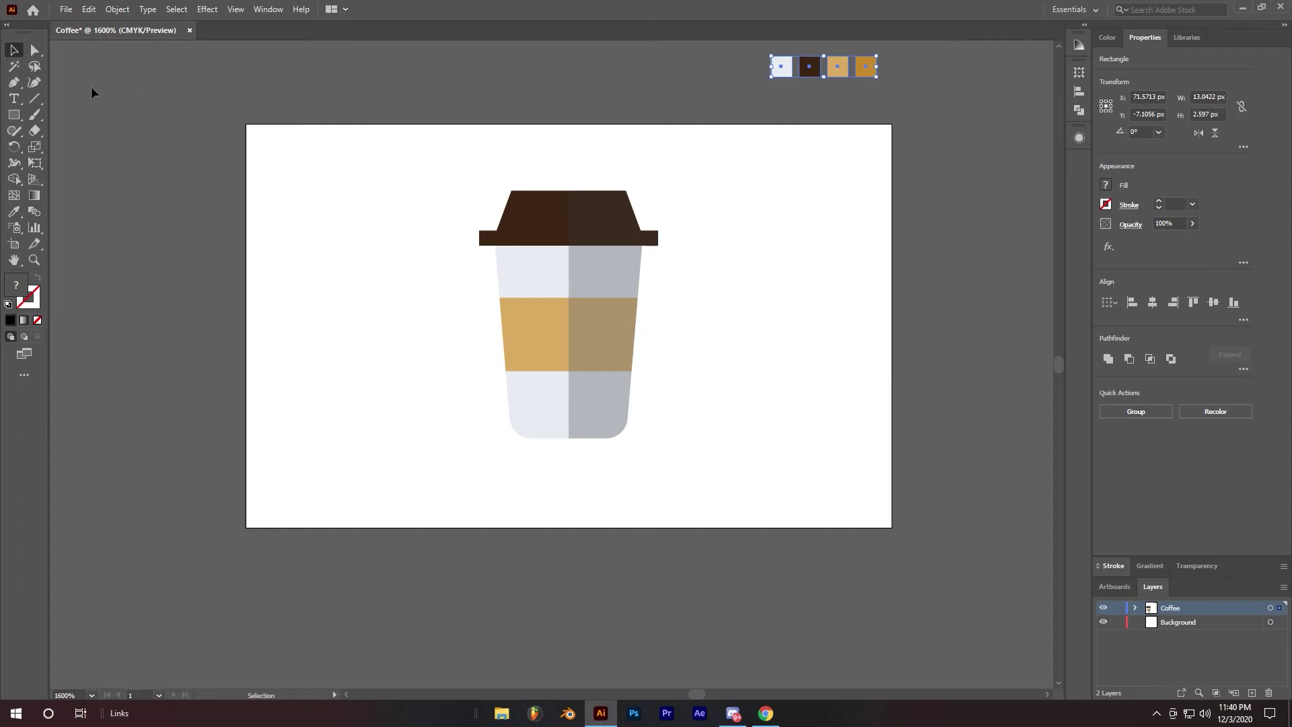
left_click(13, 114)
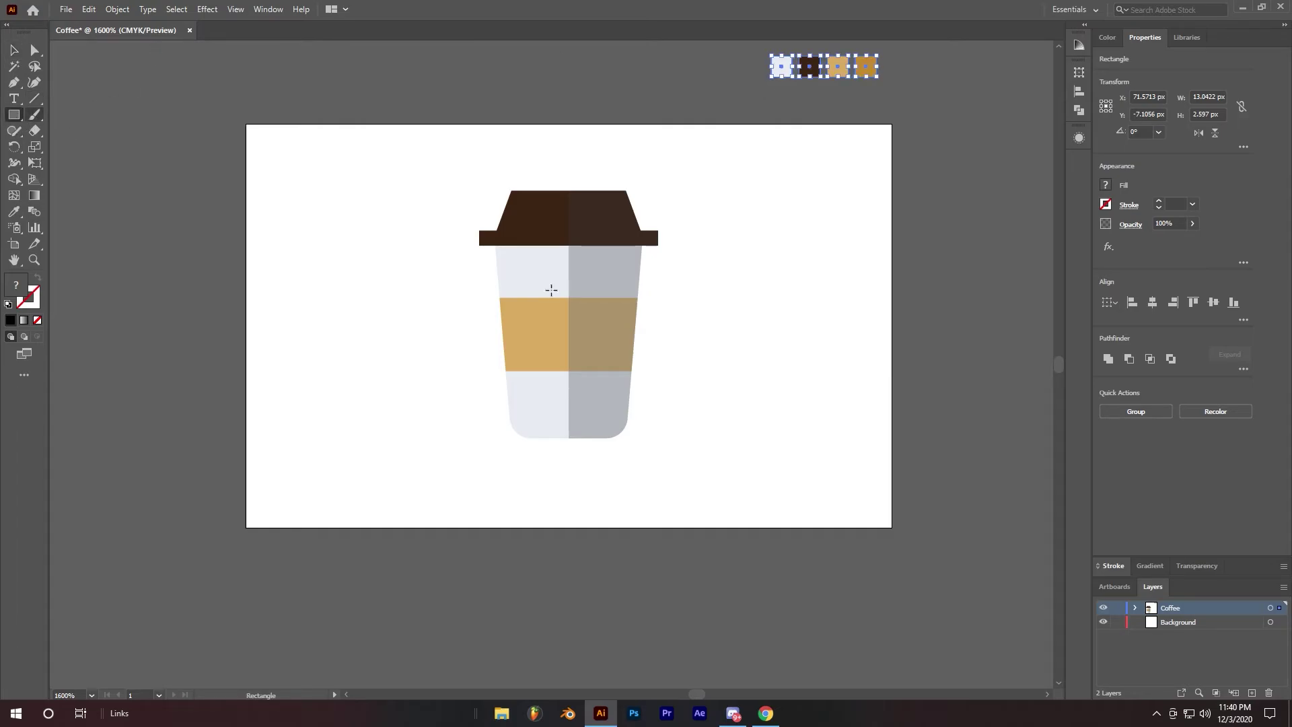
left_click(1183, 620)
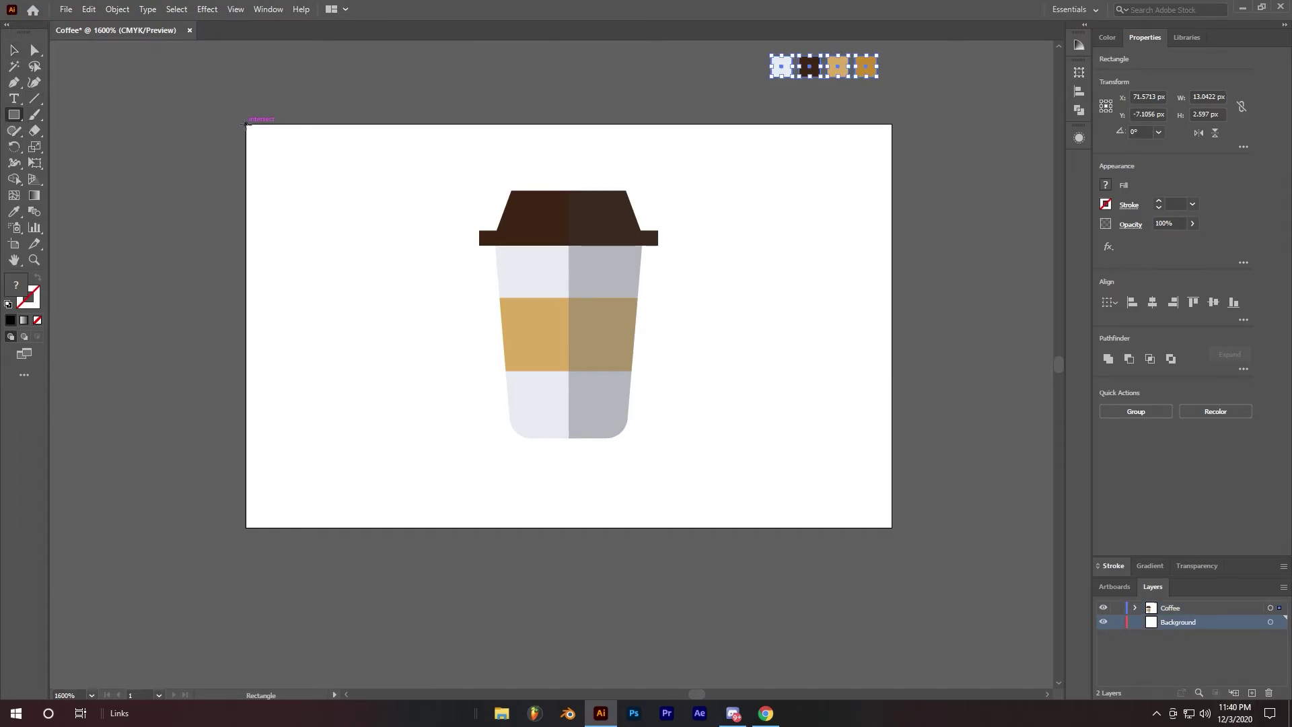
Draw an artboard-sized rectangle on the Background layer and fill it with the orange swatch
left_click_drag(246, 123, 891, 527)
left_click(14, 50)
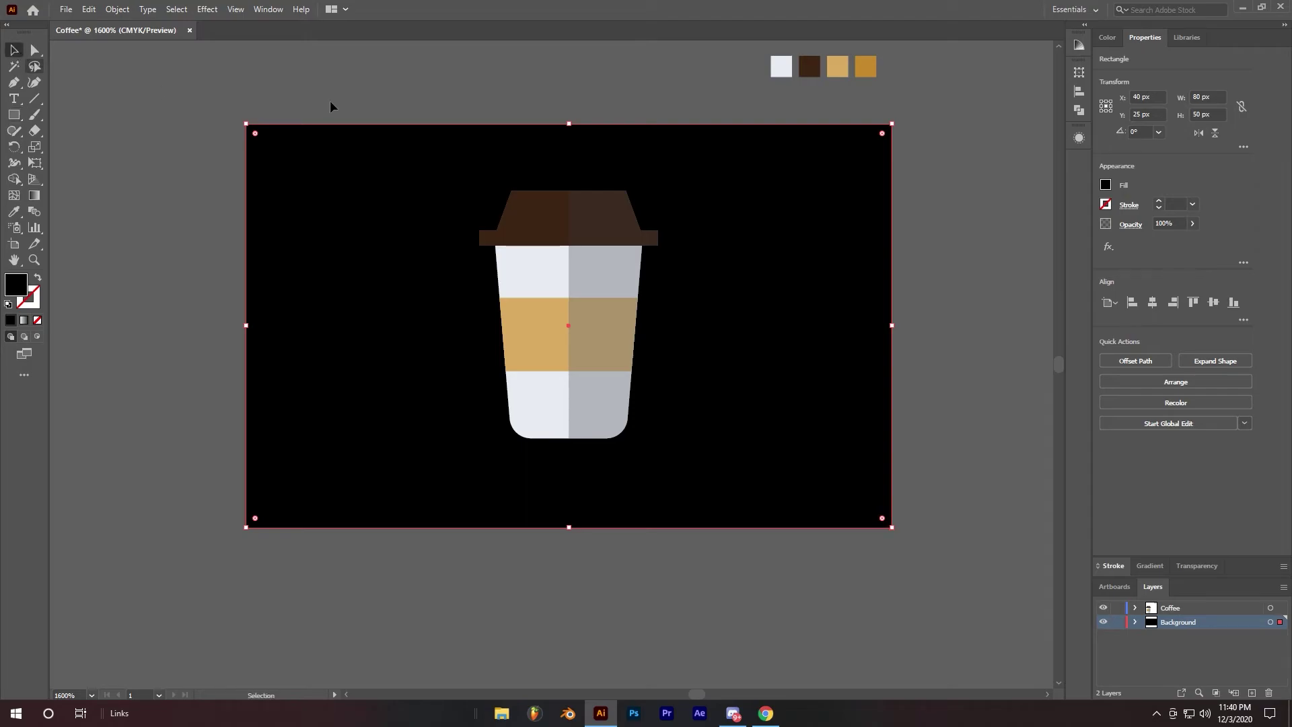
key("i")
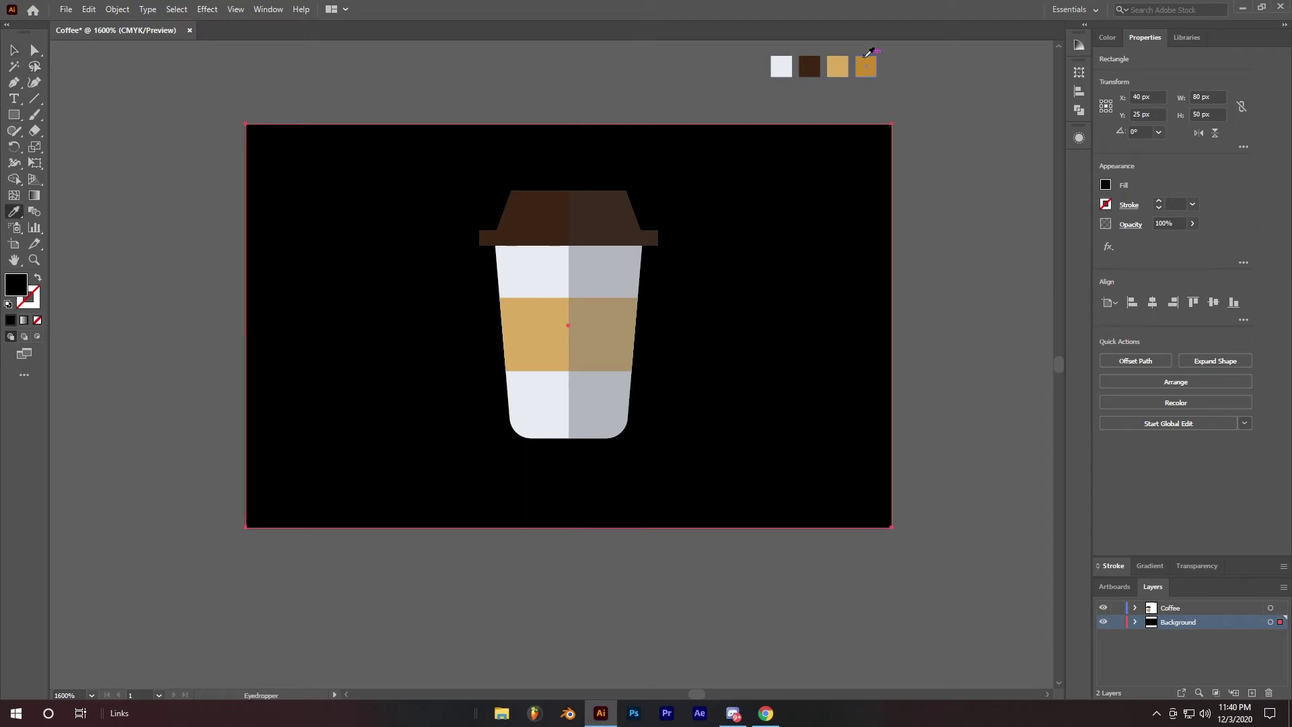
left_click(866, 65)
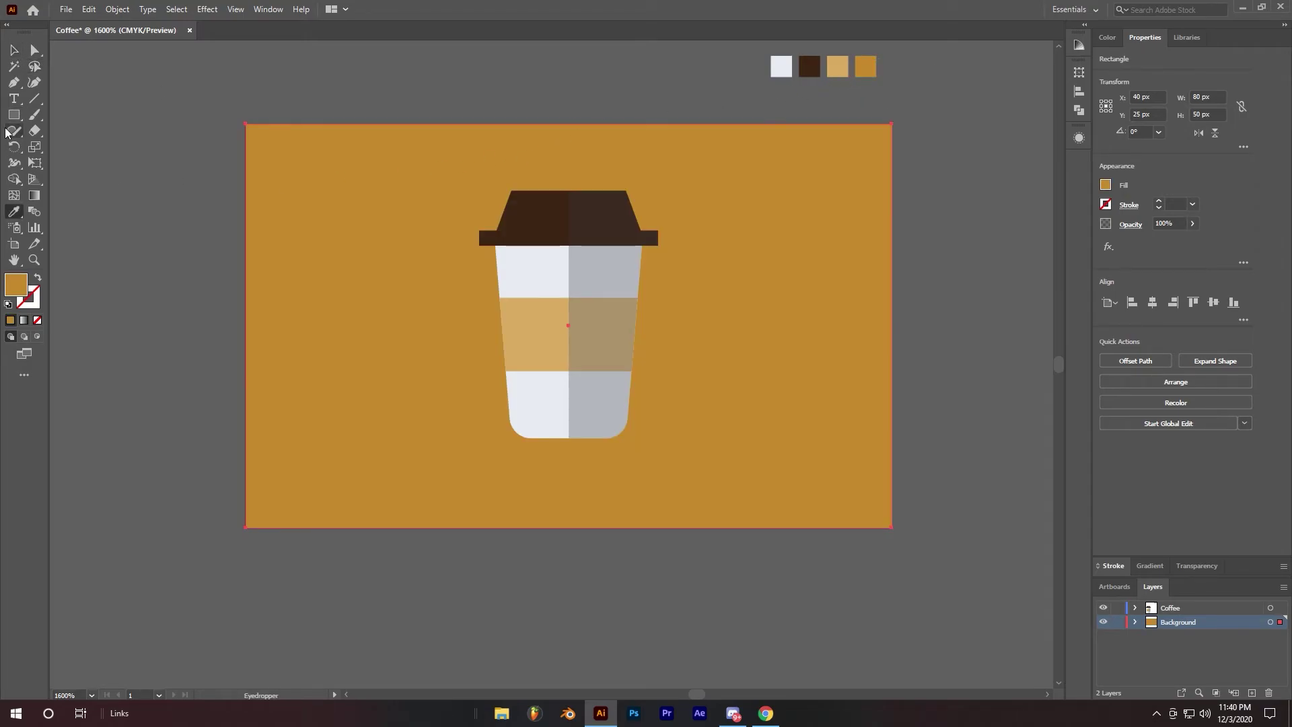
left_click(14, 49)
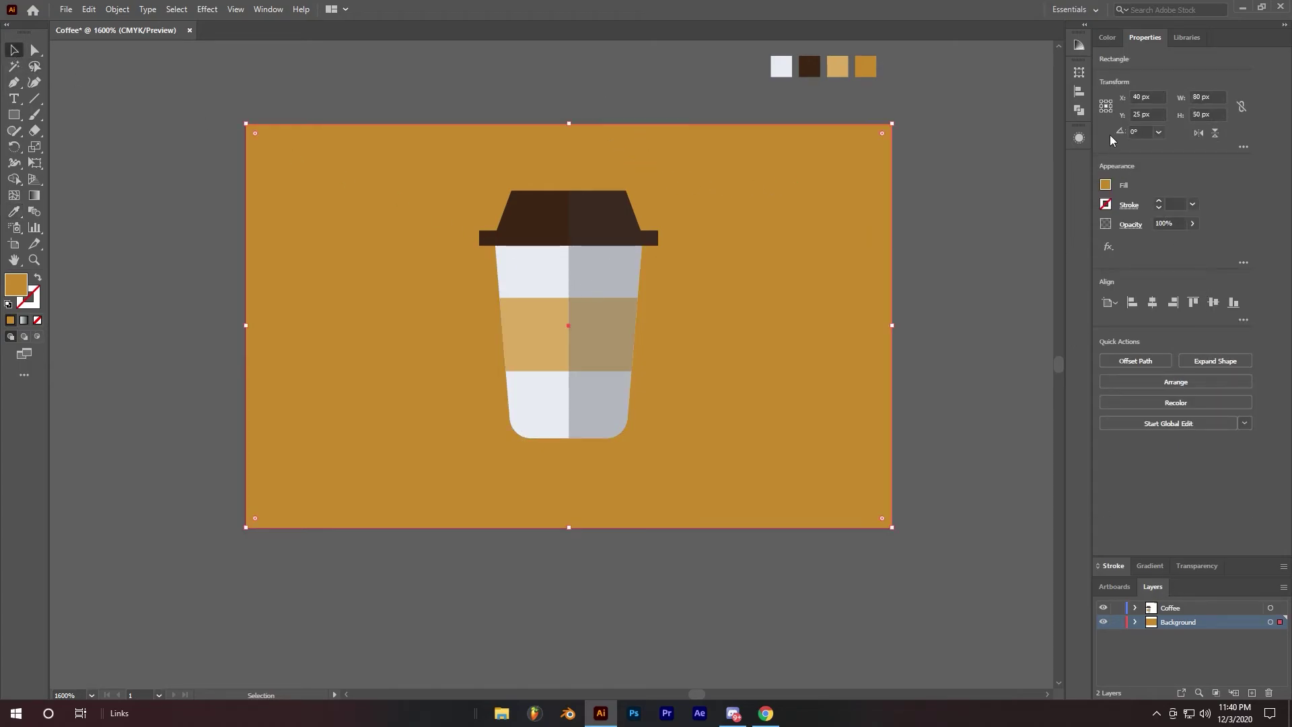
left_click(996, 115)
left_click(1149, 567)
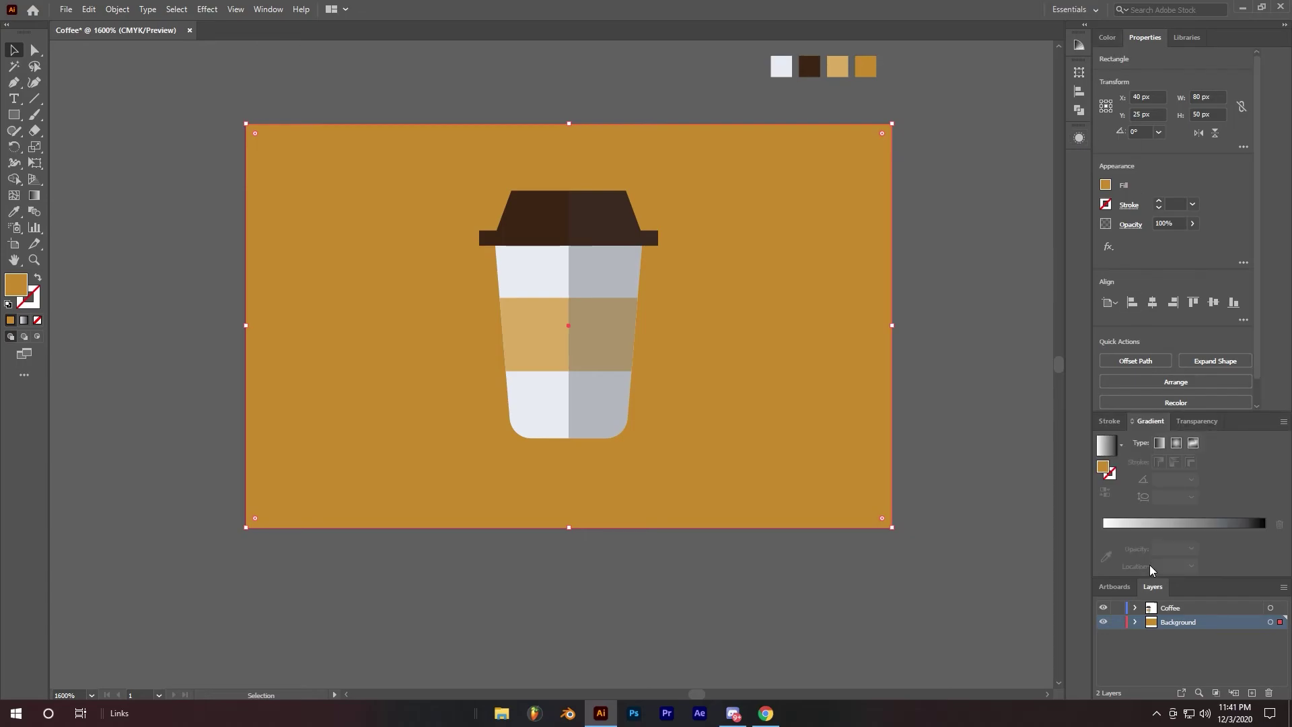
Apply a linear gradient to the background and set its starting stop to orange from Swatches
left_click(1106, 455)
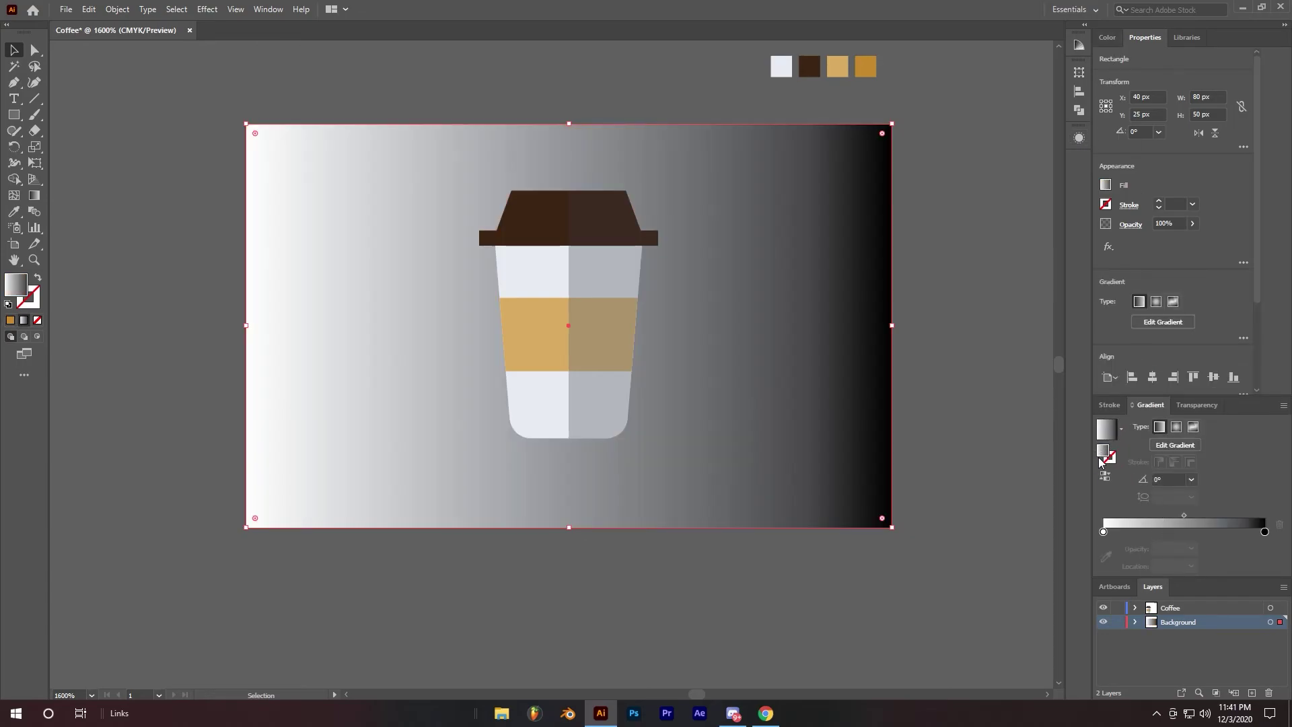
left_click(1104, 532)
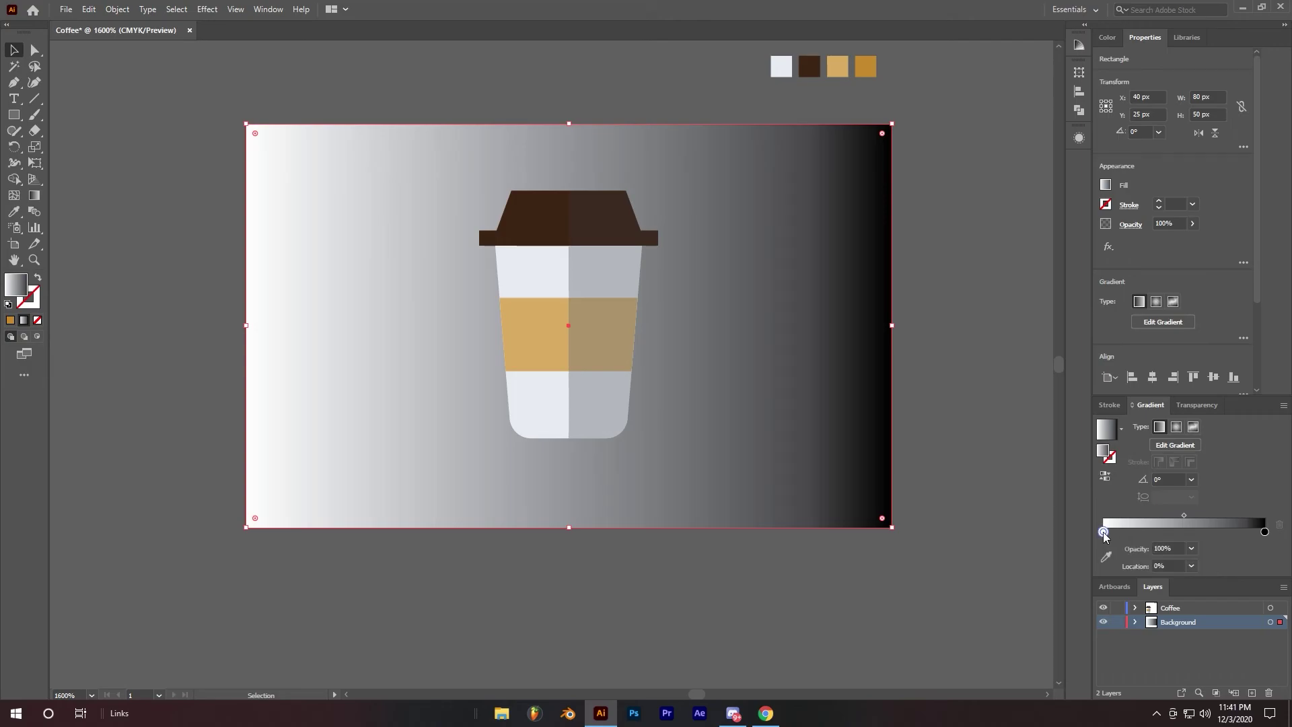
double_click(1103, 532)
left_click(1091, 579)
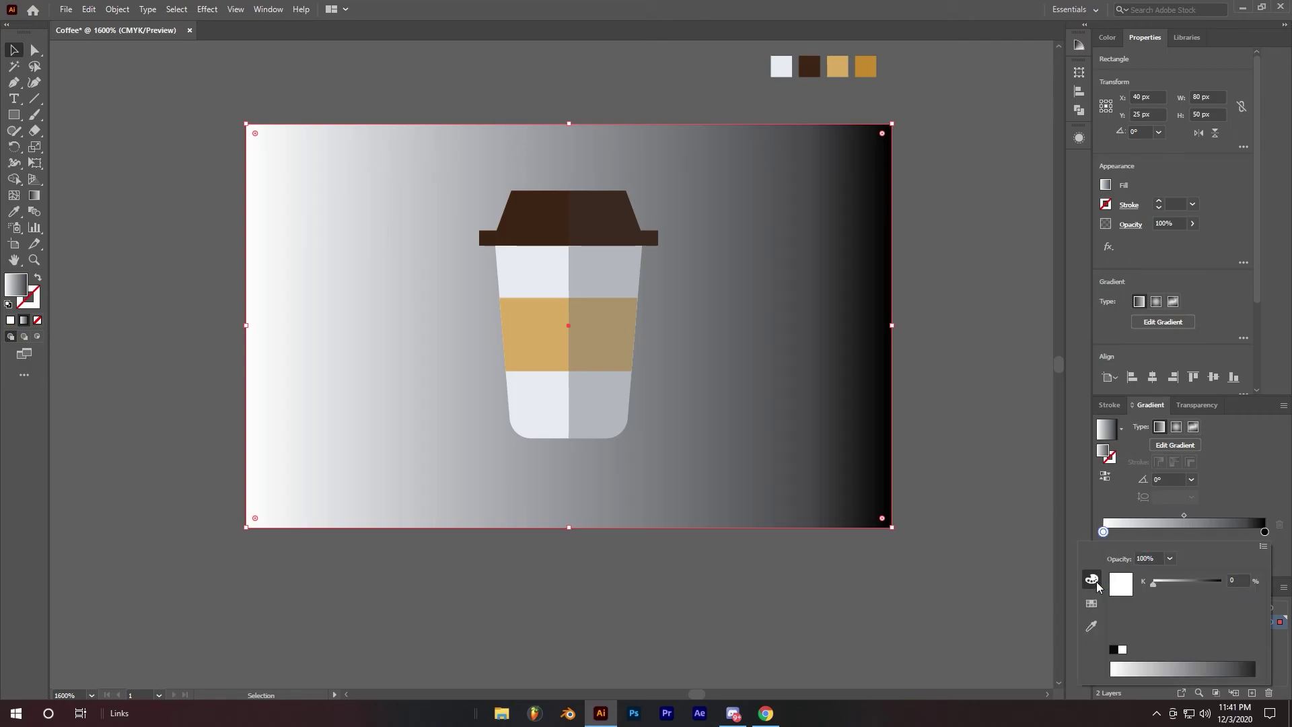
left_click(1094, 602)
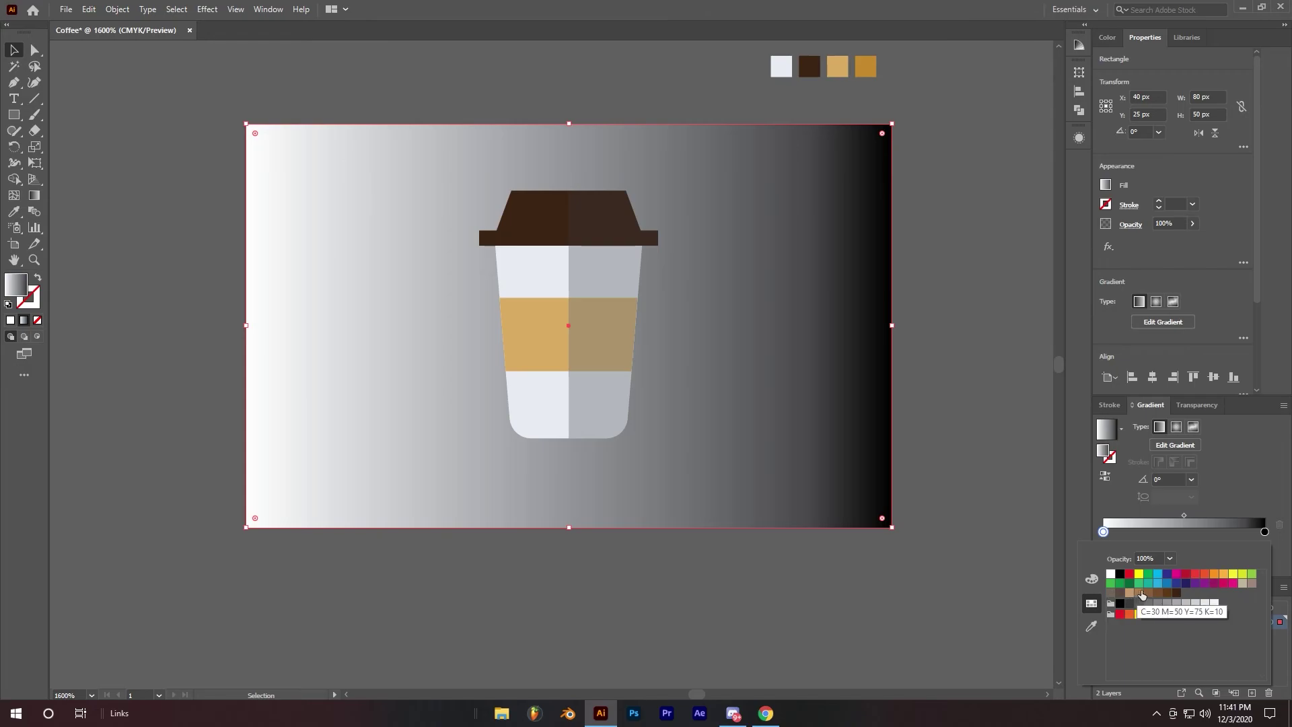
left_click(1215, 576)
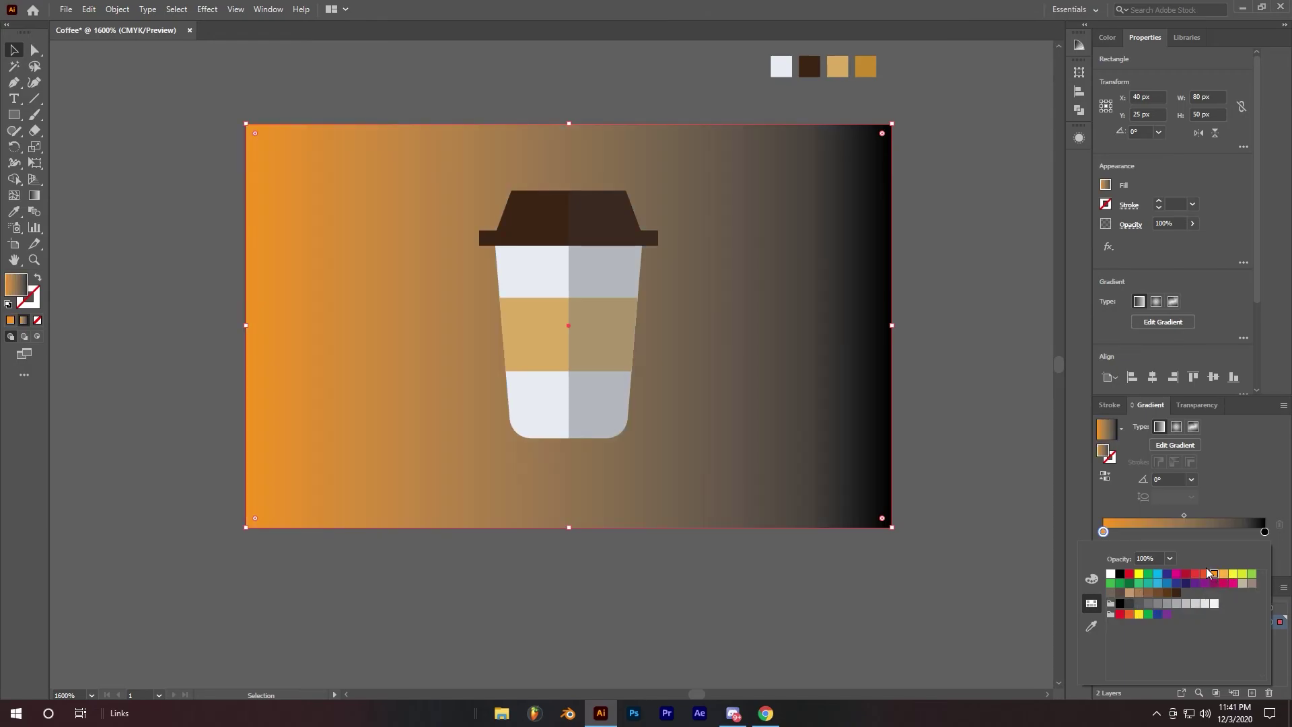
Change the gradient's end stop from black to orange at 70% opacity, then deselect the background
left_click(1274, 537)
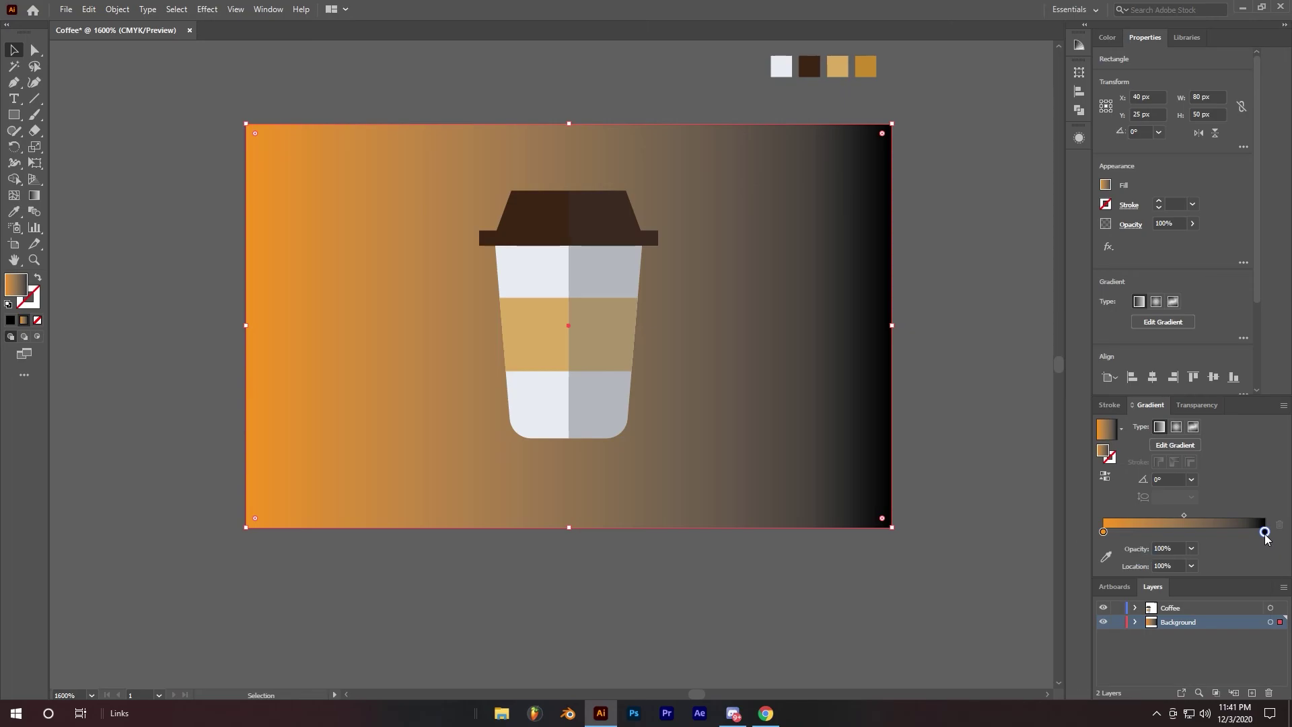
double_click(1265, 532)
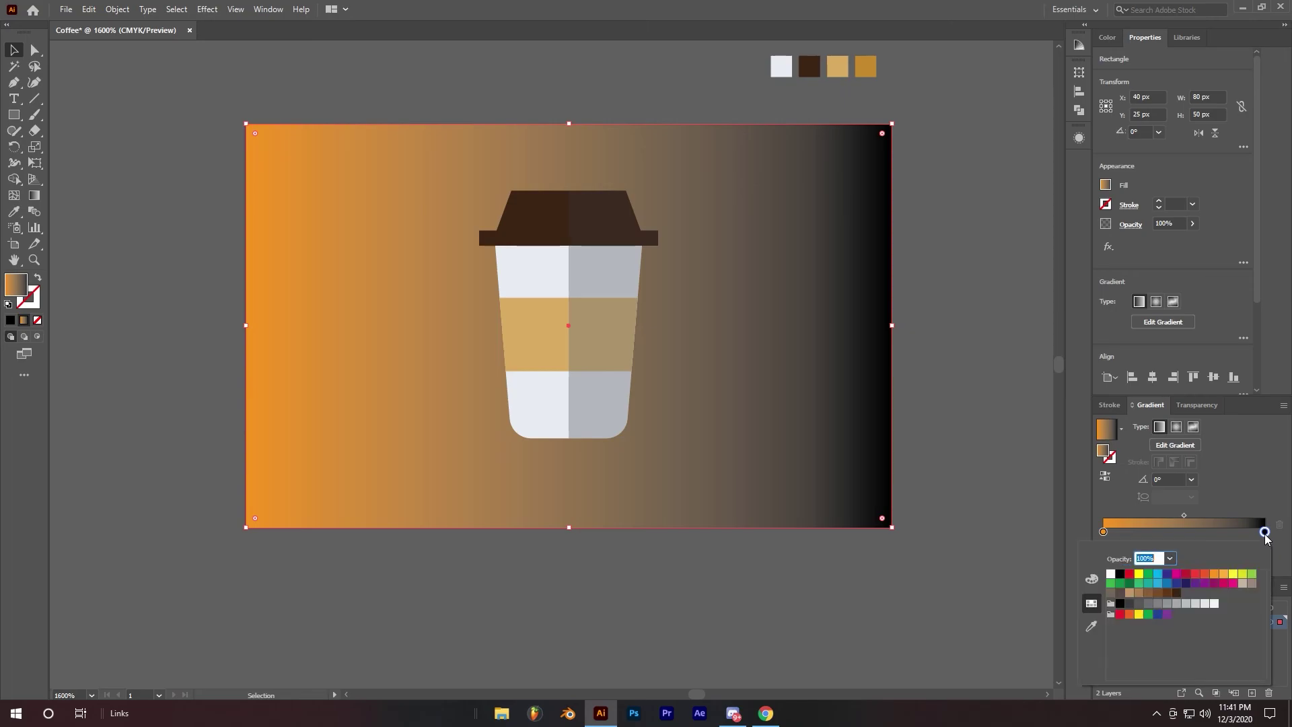
left_click(1224, 574)
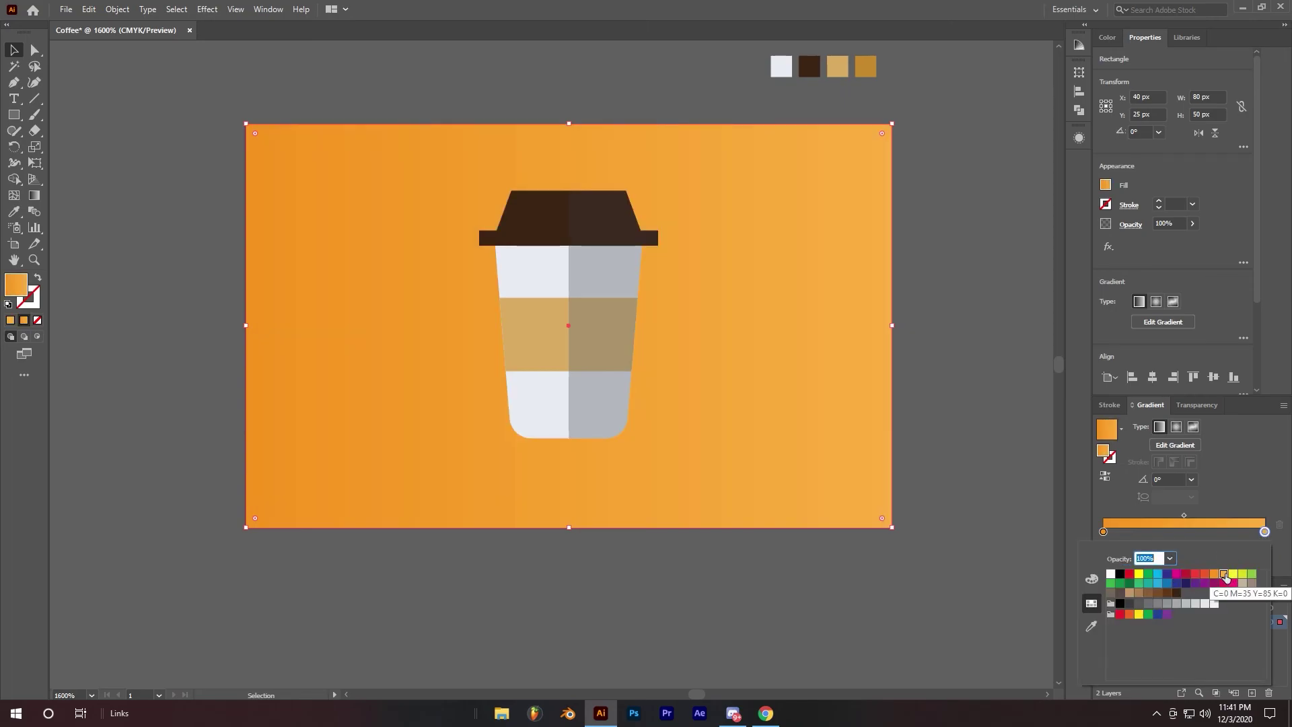
left_click(1170, 558)
left_click(1188, 504)
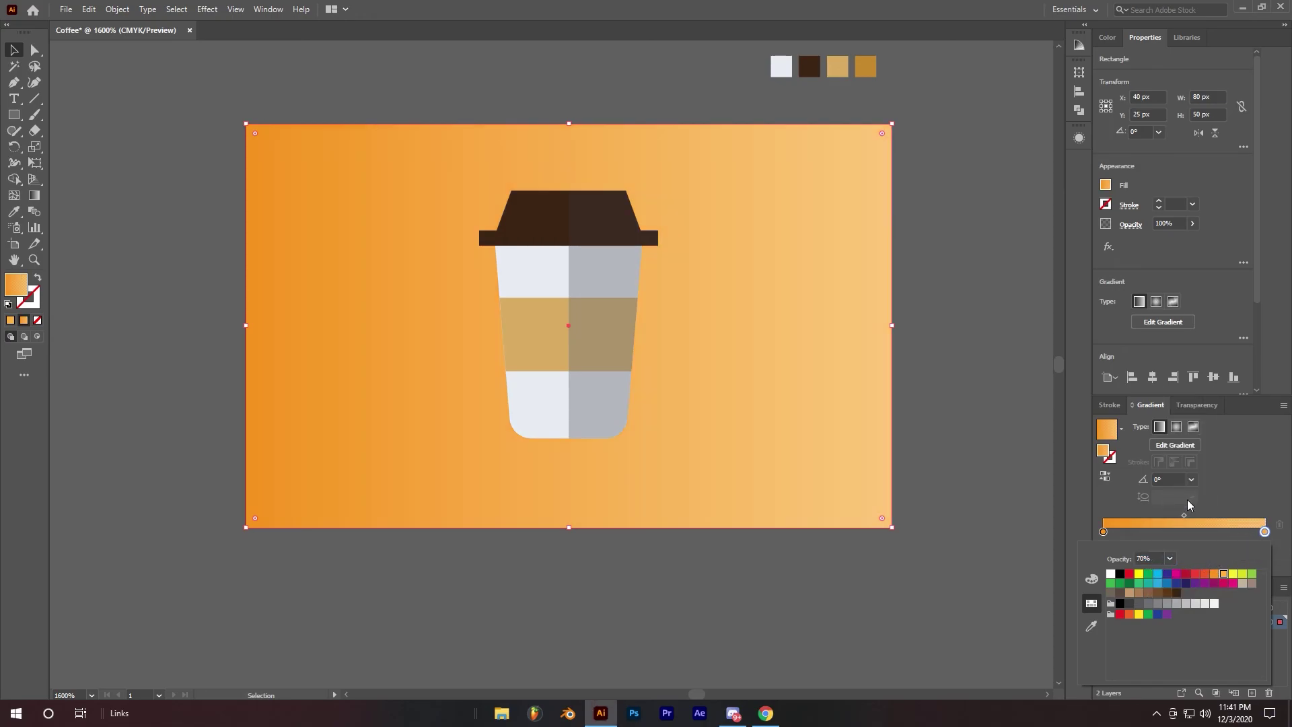
scroll(961, 215, "up", 1)
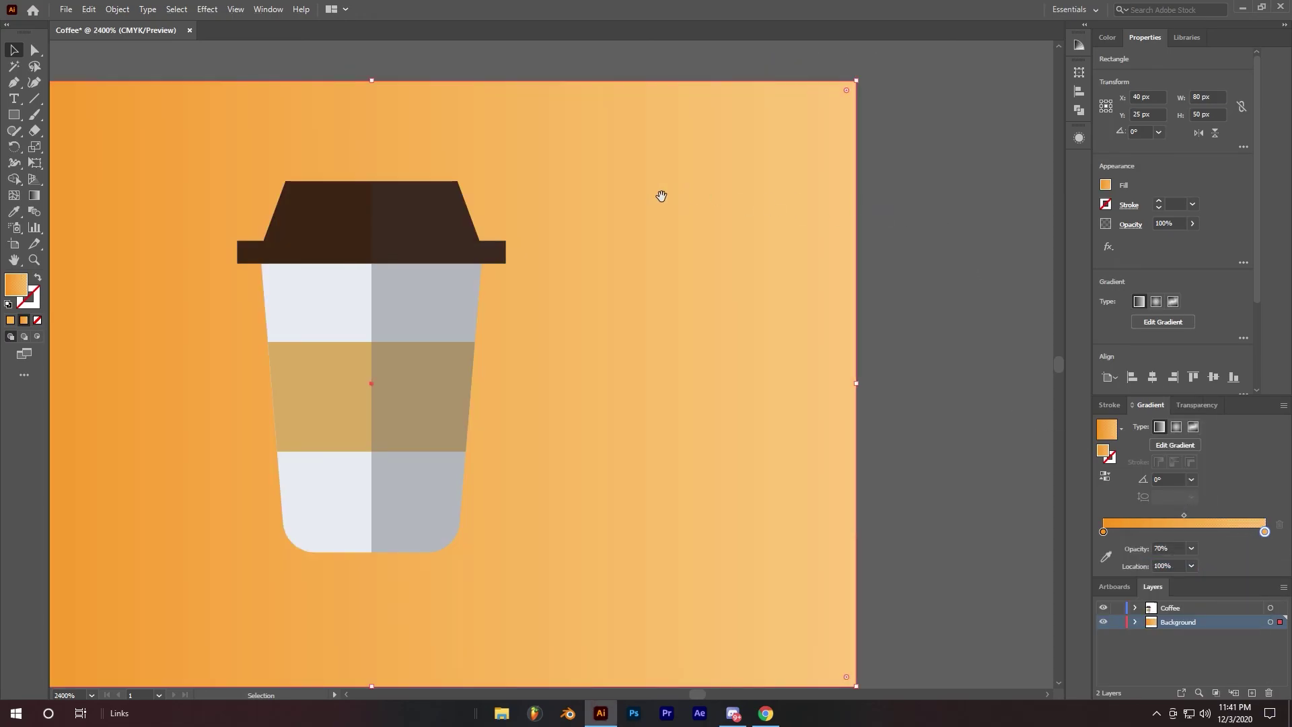
left_click_drag(662, 196, 838, 176)
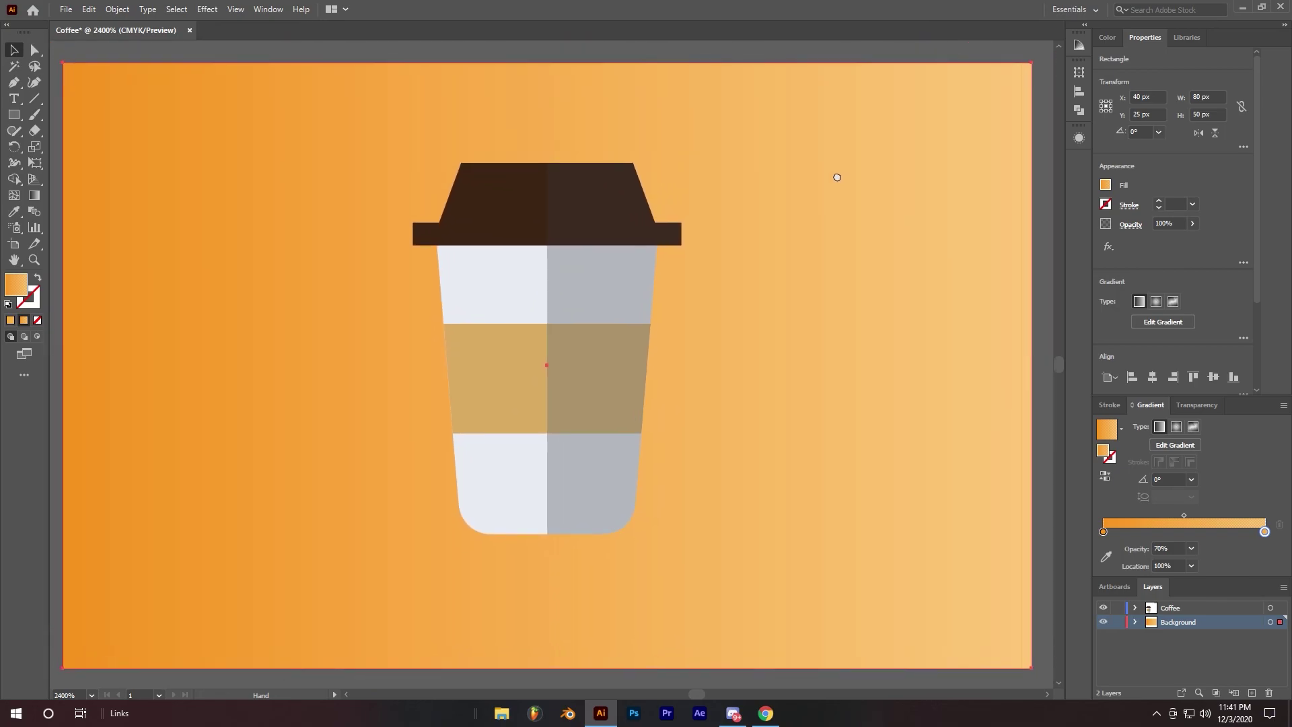
left_click(1047, 174)
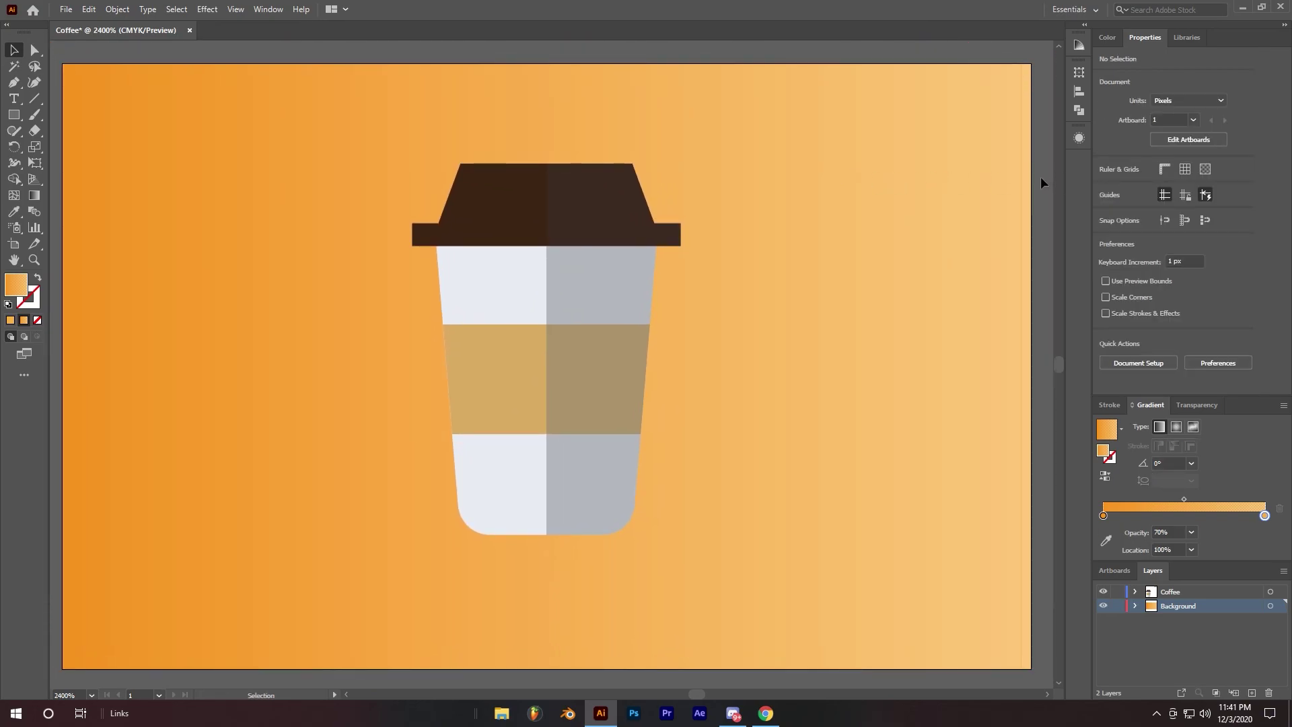